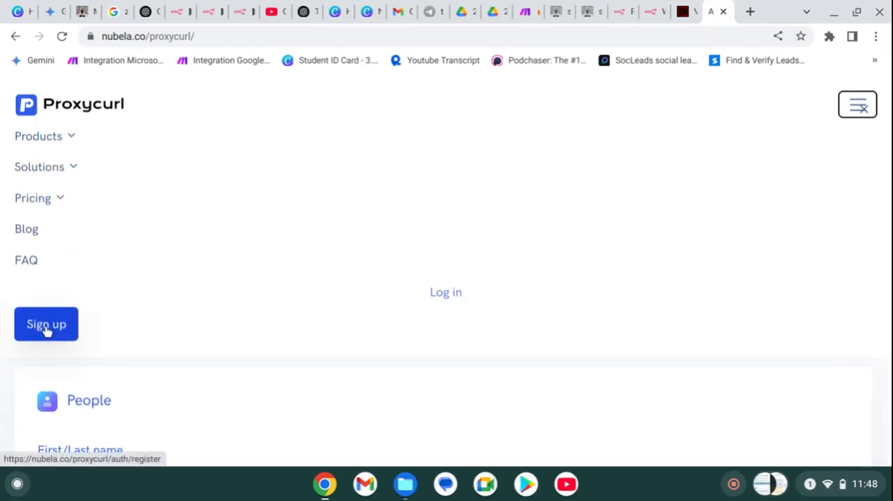
- Open the account registration form and complete the human verification check
left_click(46, 327)
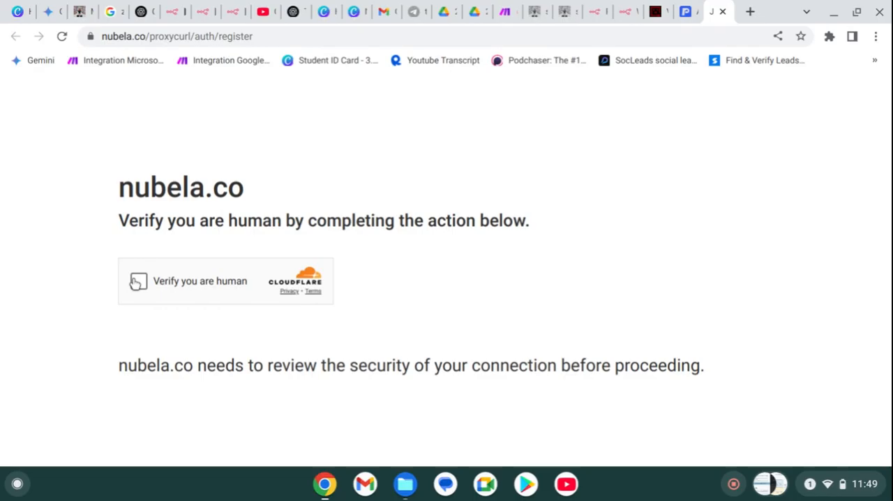
left_click(137, 282)
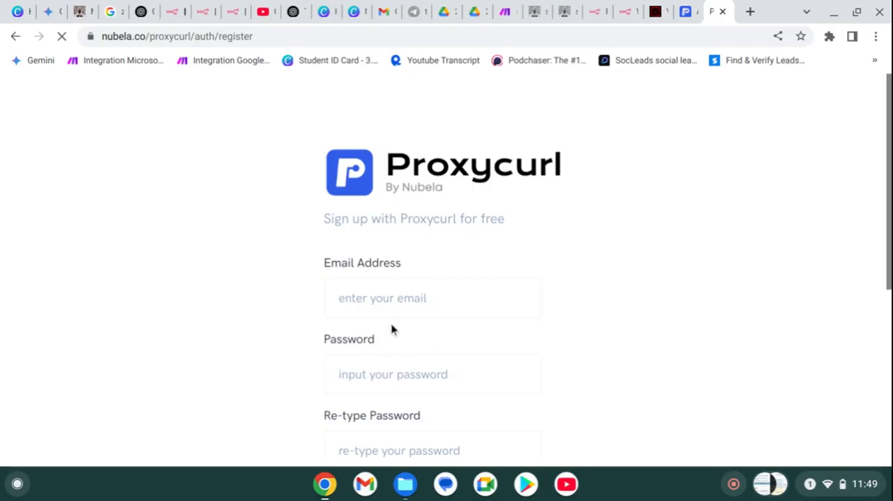
scroll(377, 307, "down", 3)
scroll(375, 302, "up", 3)
- Fill in the account's email address on the registration form using a saved suggestion
left_click(371, 301)
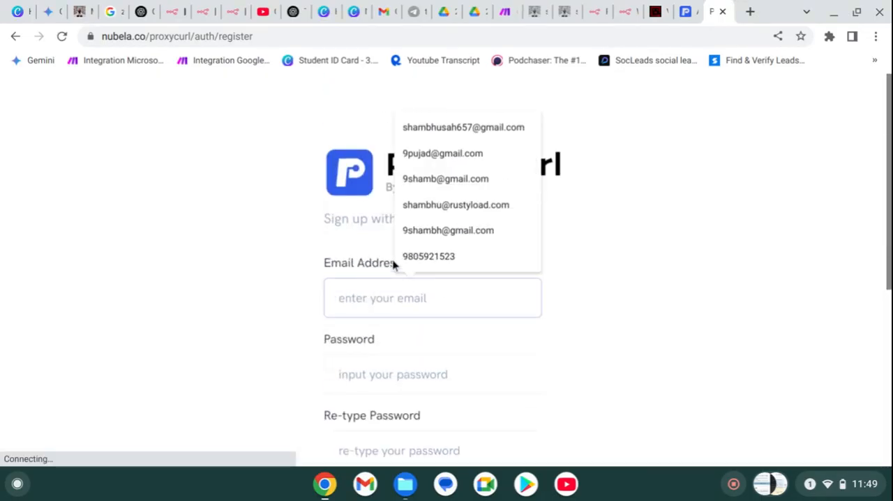
left_click(420, 183)
left_click(356, 363)
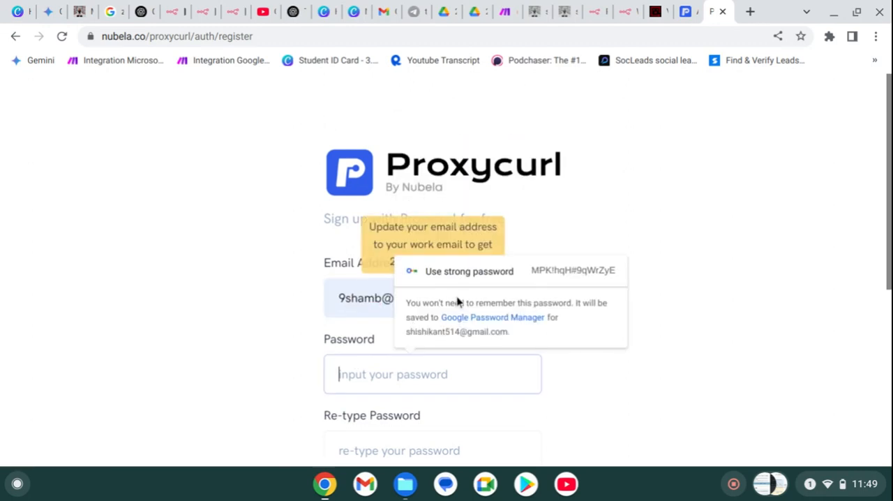
left_click(336, 272)
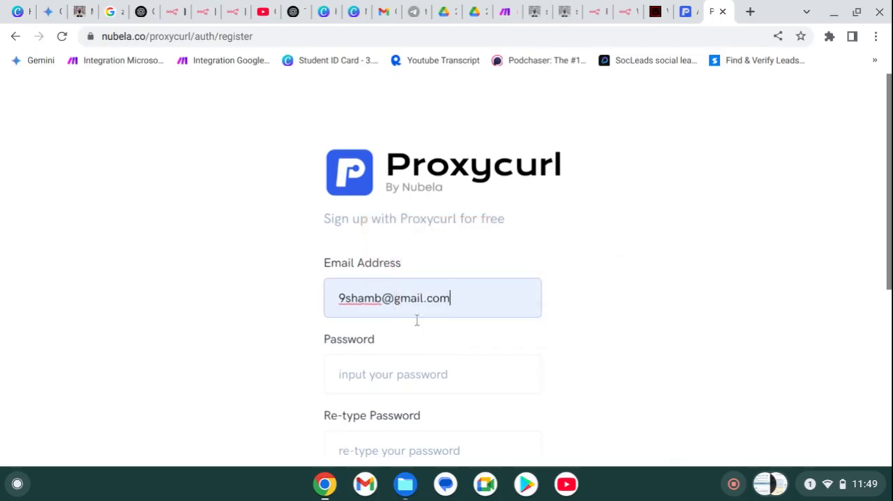
left_click(405, 371)
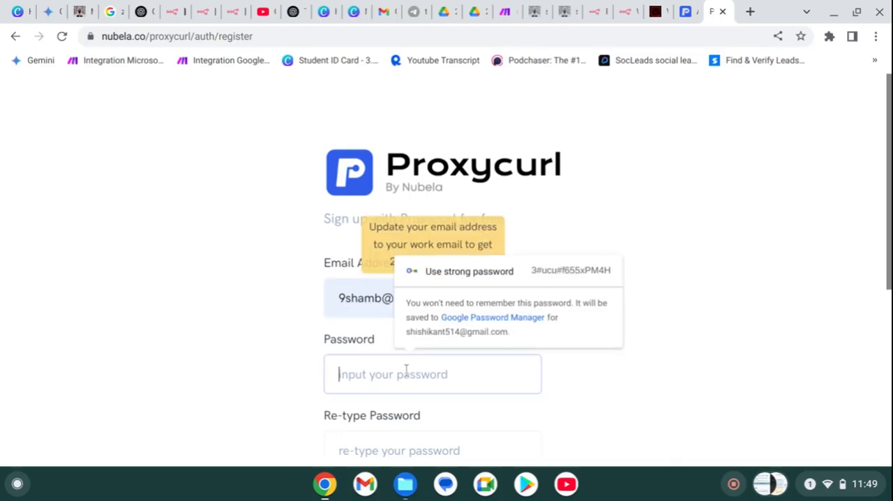
double_click(424, 235)
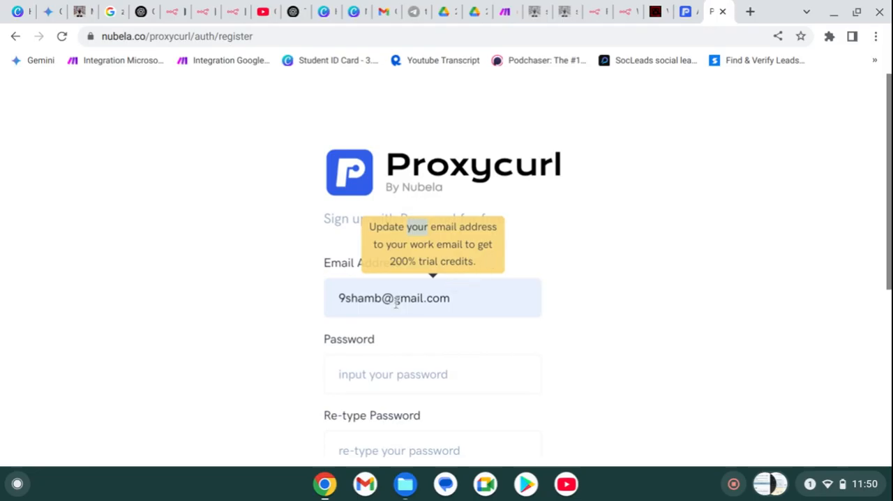
- Enter the chosen account password in the registration form's Password field
left_click(370, 382)
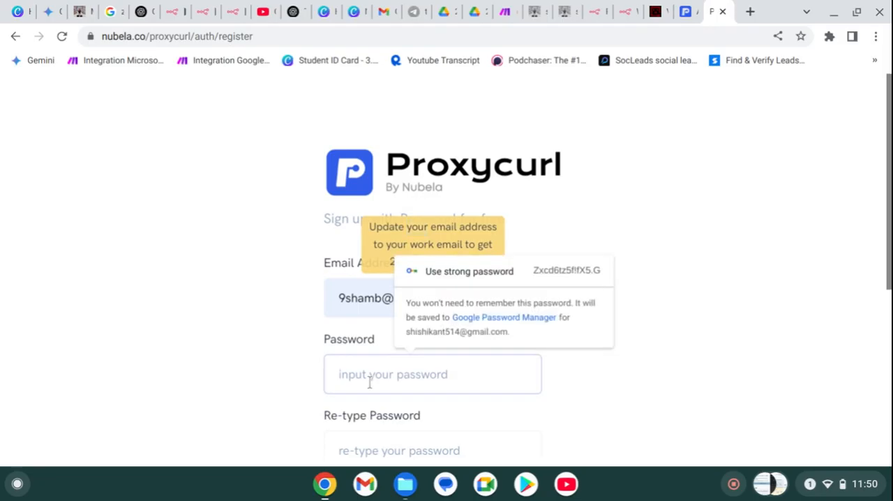
type("a")
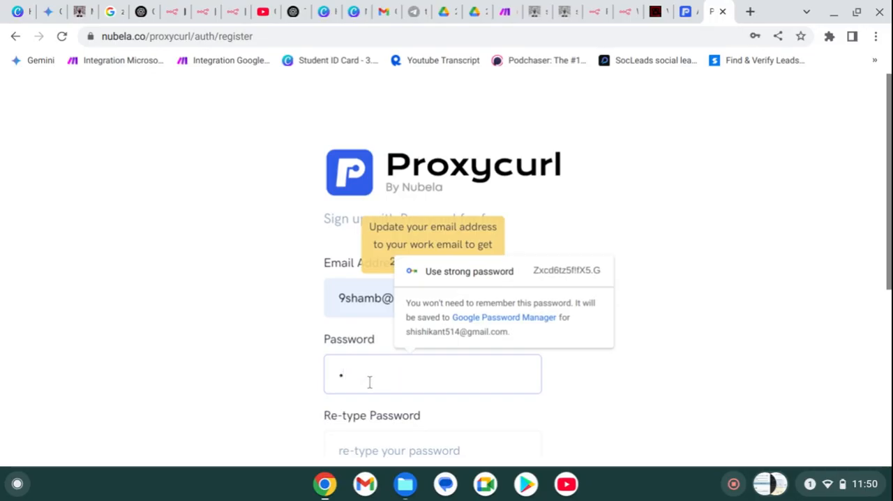
type("••••••")
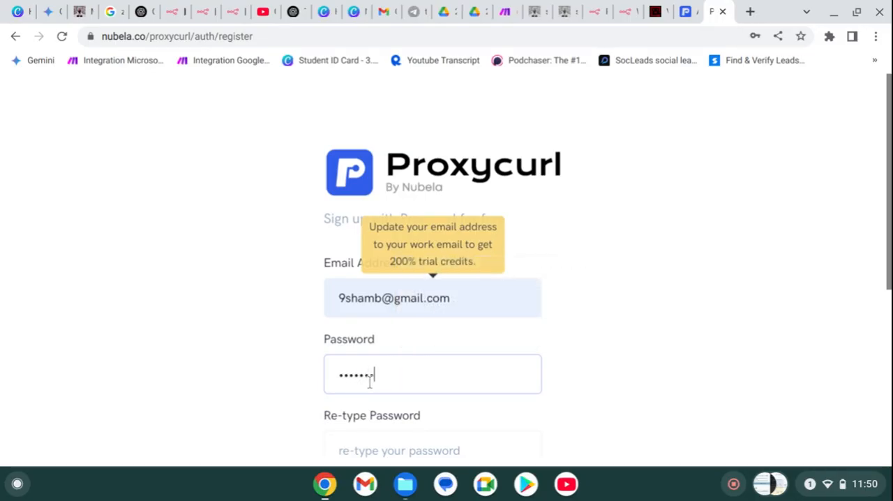
type("••••")
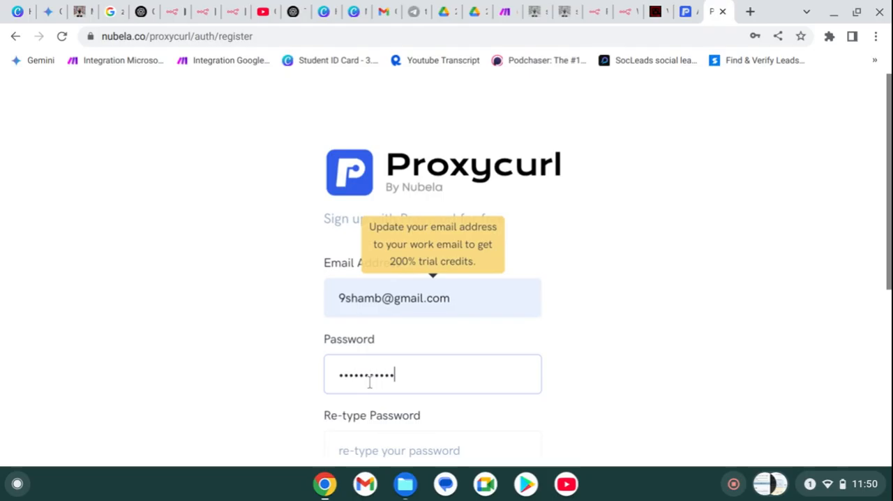
type("•")
- Repeat the account password in the Re-type Password field
left_click(379, 453)
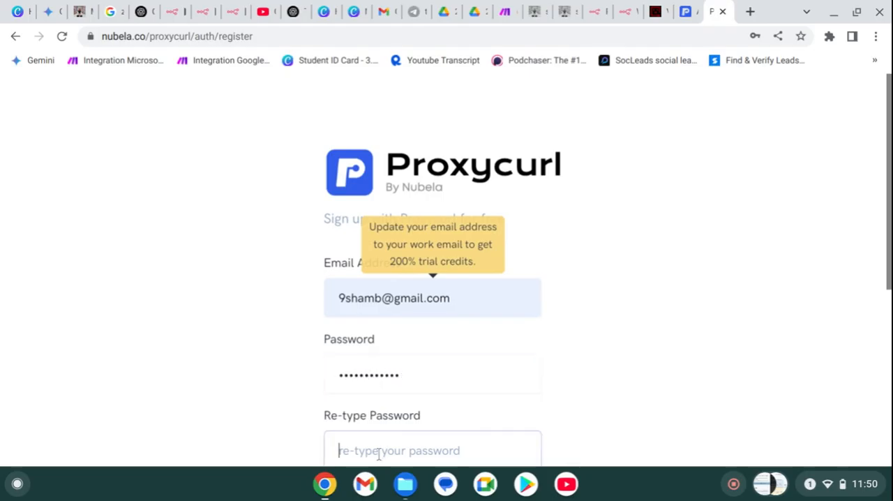
type("•••")
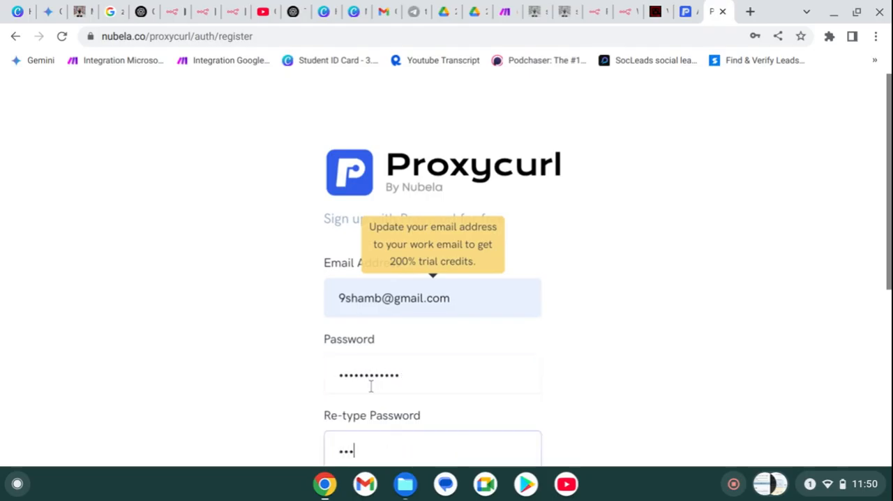
type("••••••")
key("BackSpace")
key("BackSpace")
key("BackSpace")
key("BackSpace")
key("BackSpace")
key("BackSpace")
key("BackSpace")
key("BackSpace")
key("BackSpace")
type("•••••••")
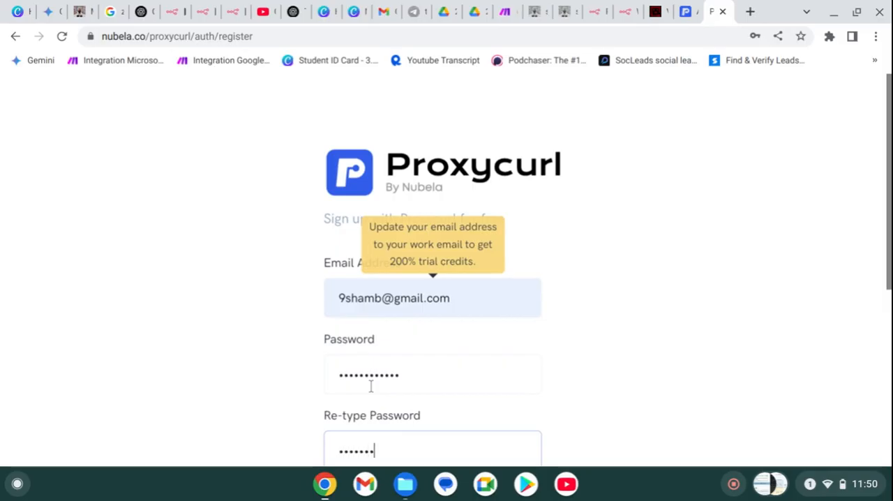
type("•••••")
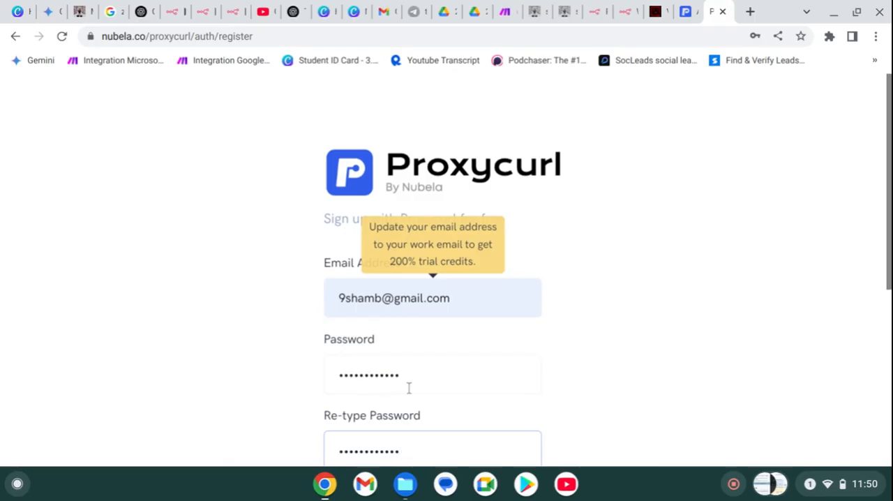
- Complete the "I'm not a robot" check and agree to the Terms of Use
scroll(409, 388, "down", 3)
left_click(360, 377)
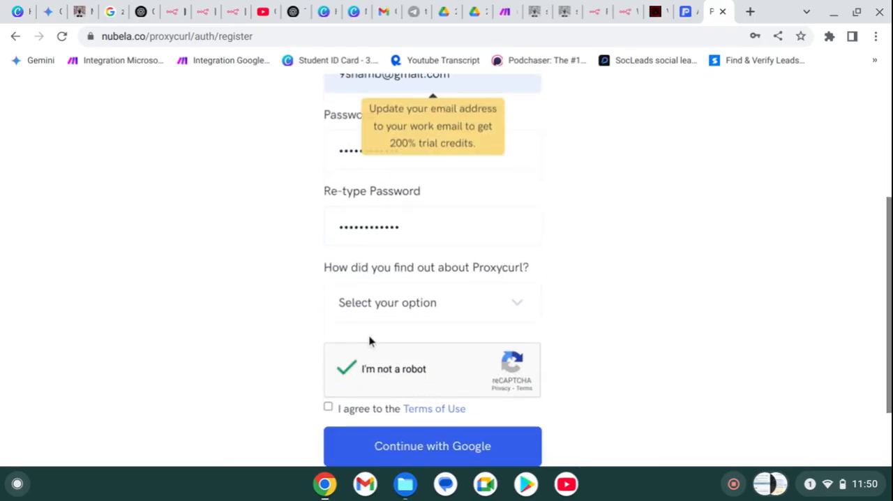
left_click(328, 408)
- Continue the registration with Google, choosing the Google account that matches the entered email and completing the human verification checks
left_click(354, 450)
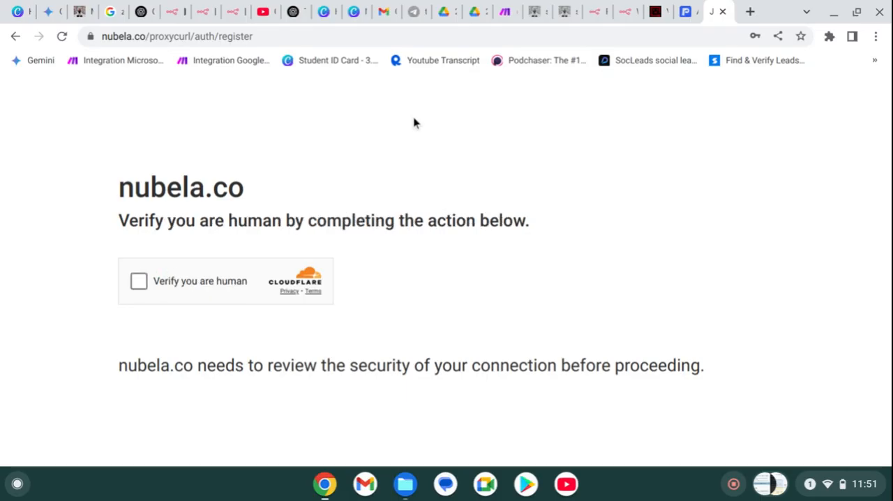
left_click(140, 282)
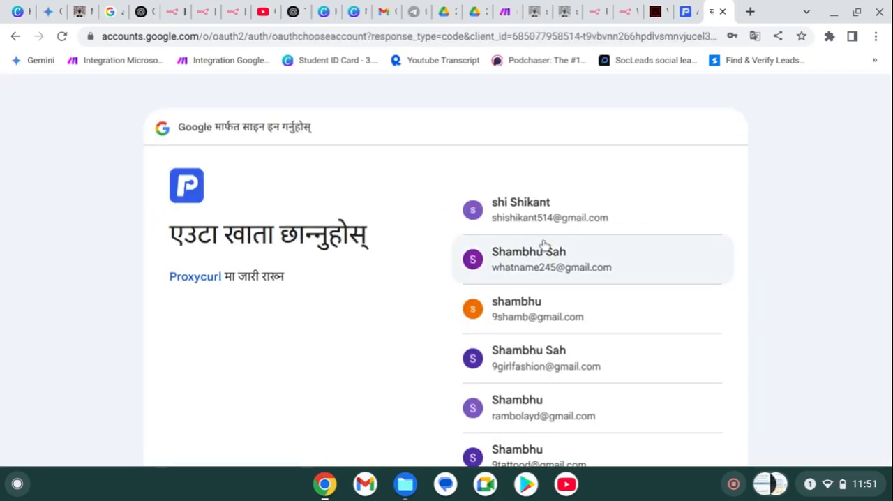
left_click(533, 313)
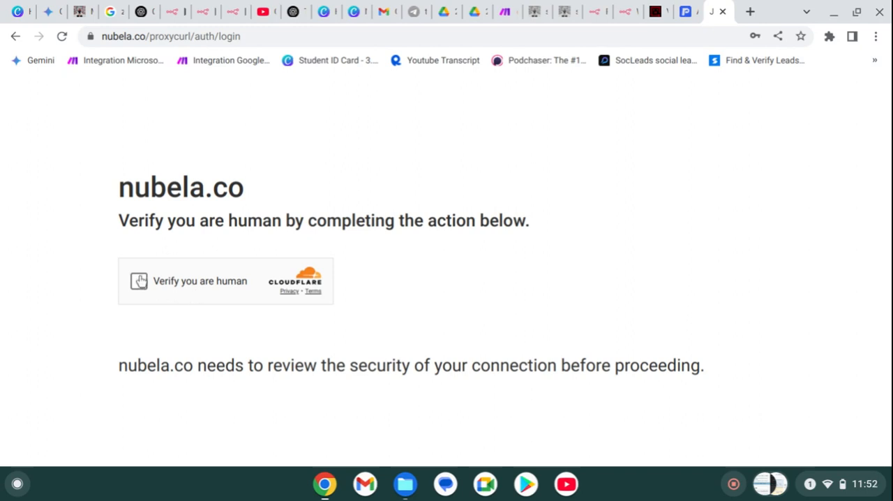
left_click(139, 281)
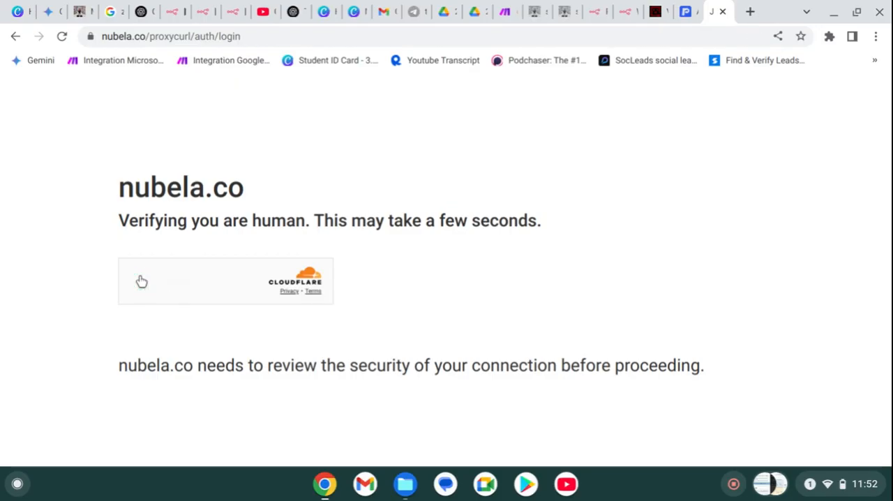
left_click(142, 281)
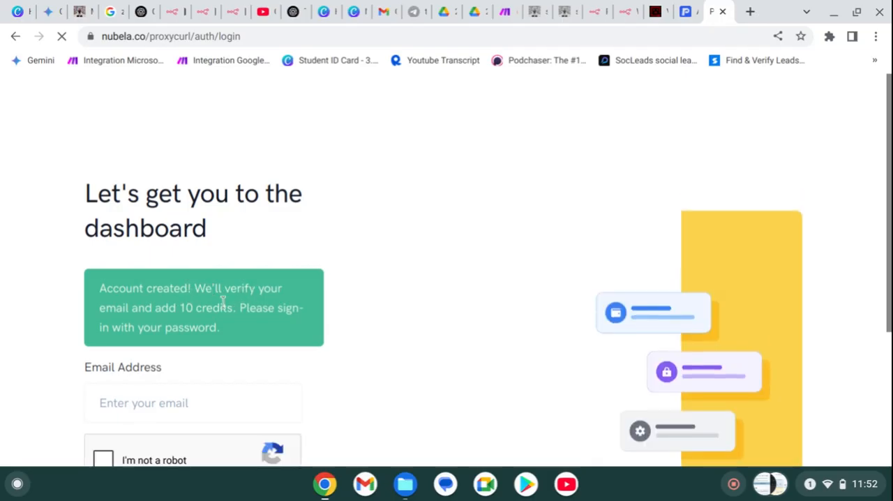
- Fill in the account's email on the login page, complete the "I'm not a robot" check and continue
triple_click(267, 305)
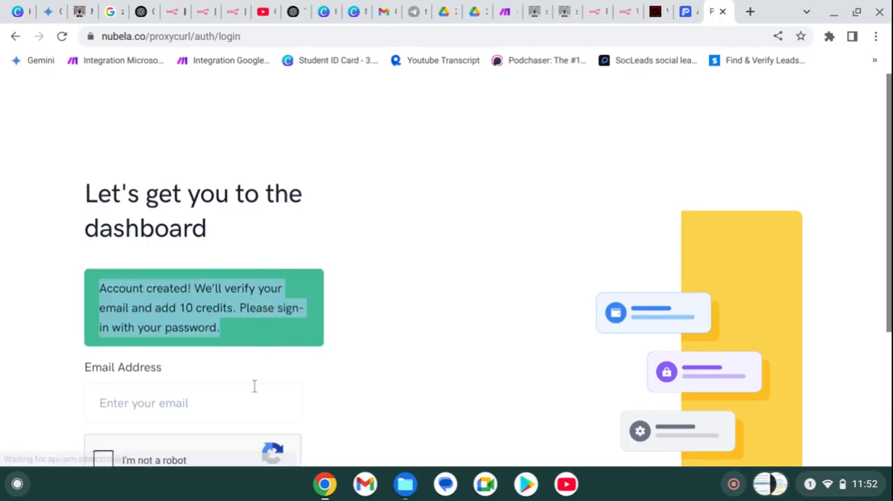
left_click(222, 403)
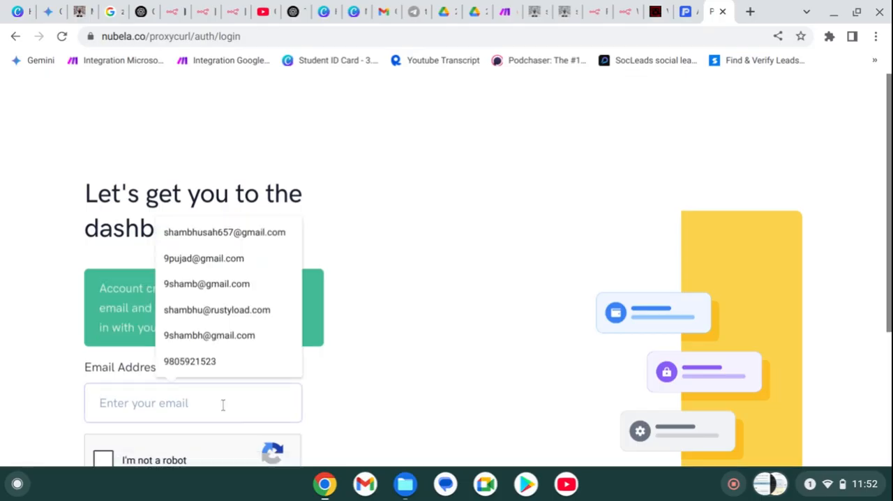
left_click(198, 283)
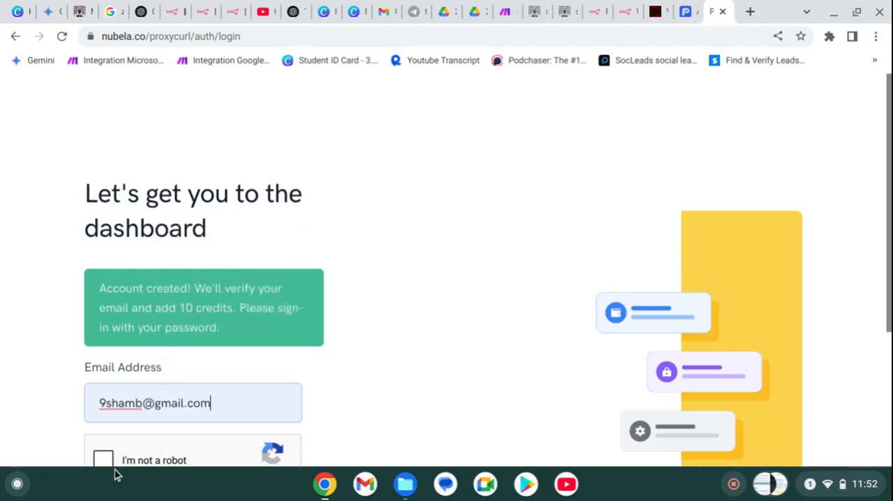
left_click(104, 459)
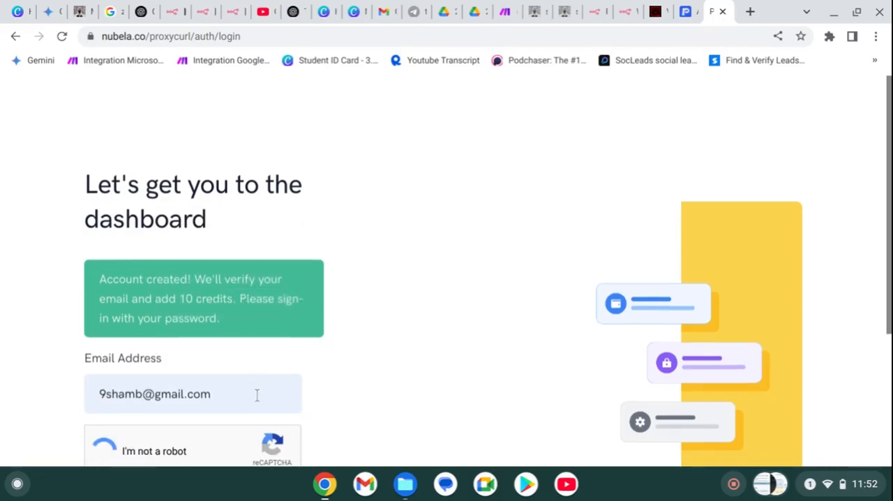
scroll(257, 395, "down", 2)
left_click(249, 396)
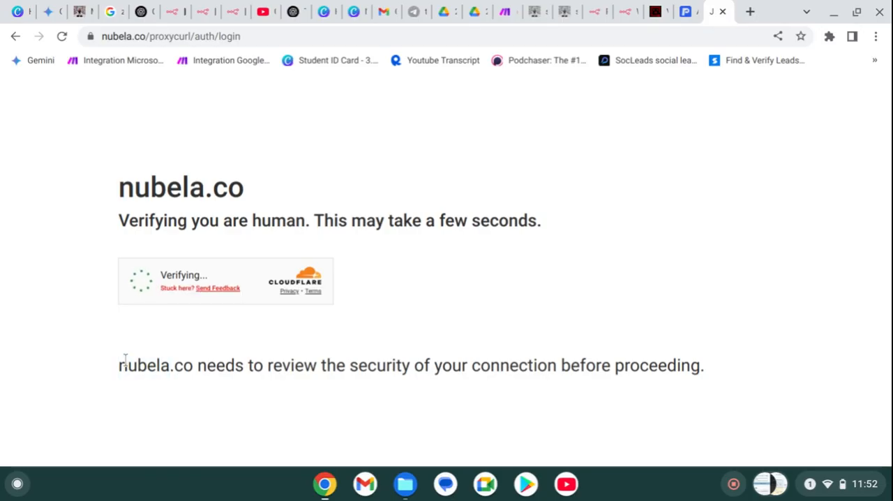
- Complete the human verification check to reach the password page of the login
triple_click(125, 358)
double_click(125, 359)
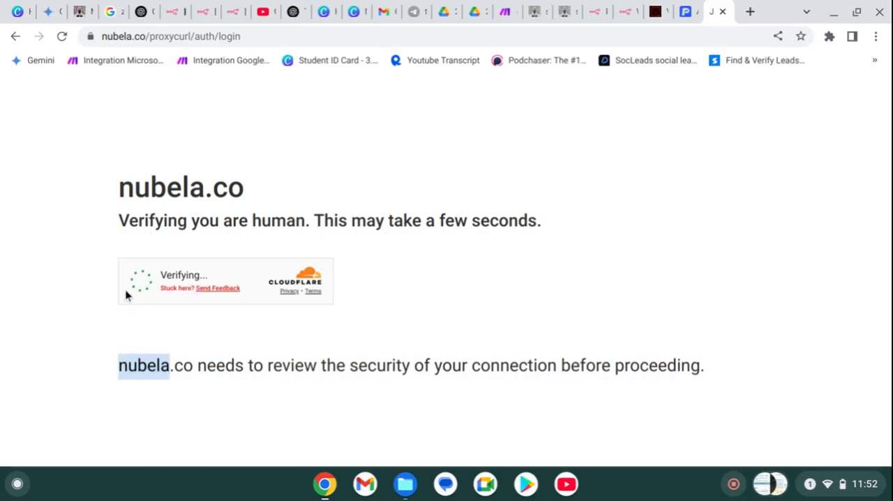
triple_click(127, 210)
left_click(127, 212)
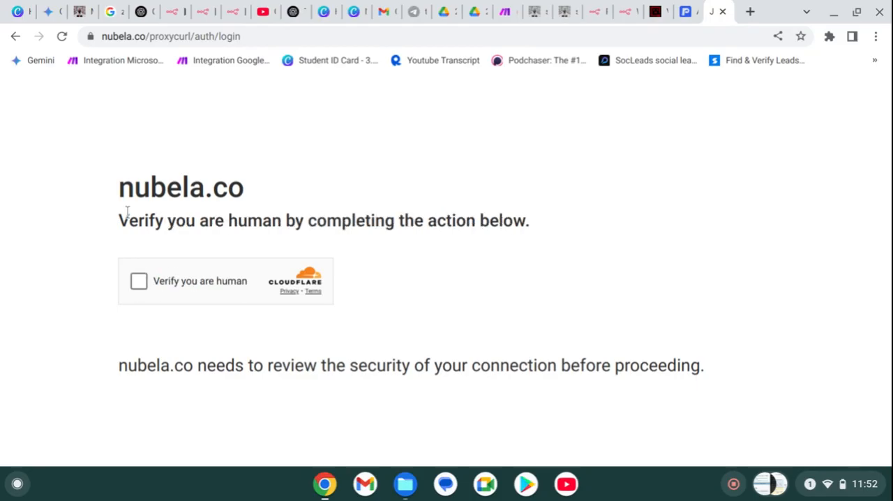
left_click(141, 284)
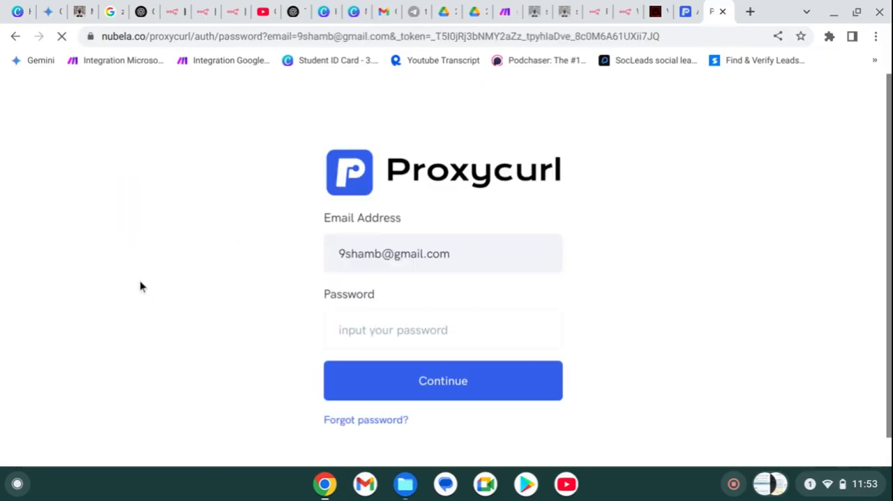
- Sign in with the account password and save the login in the browser's password manager
left_click(431, 337)
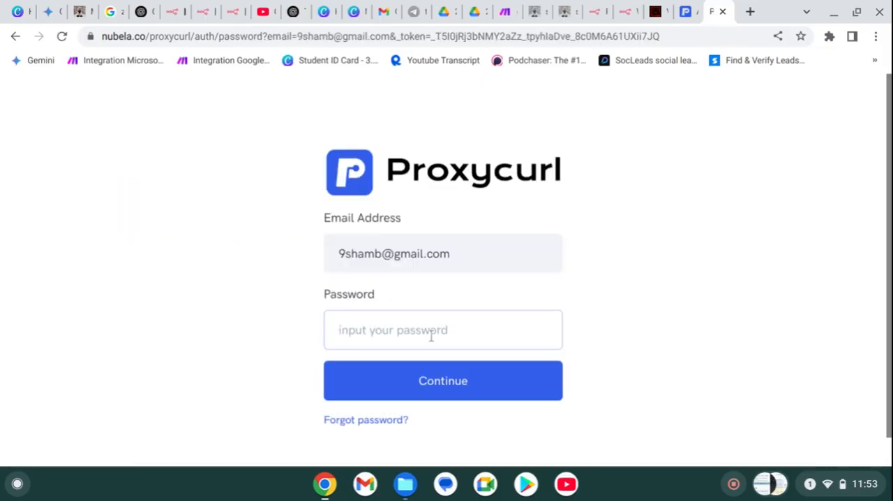
type("••")
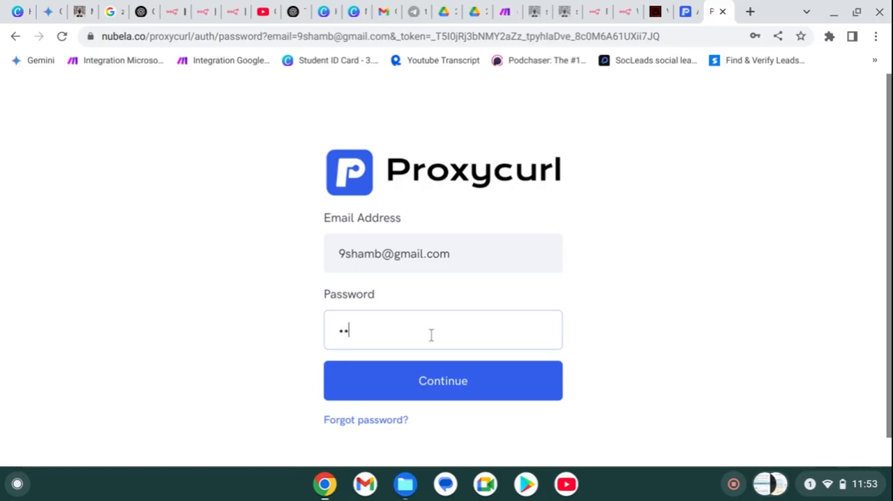
type("•••••••••")
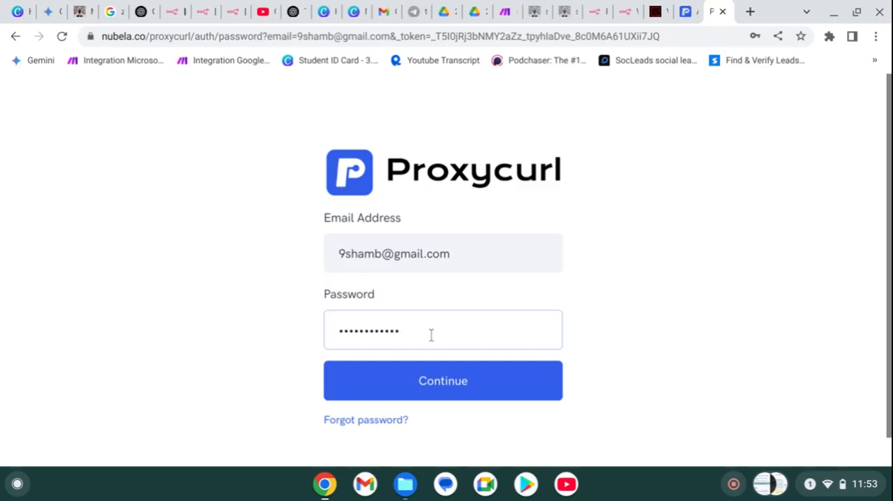
left_click(457, 376)
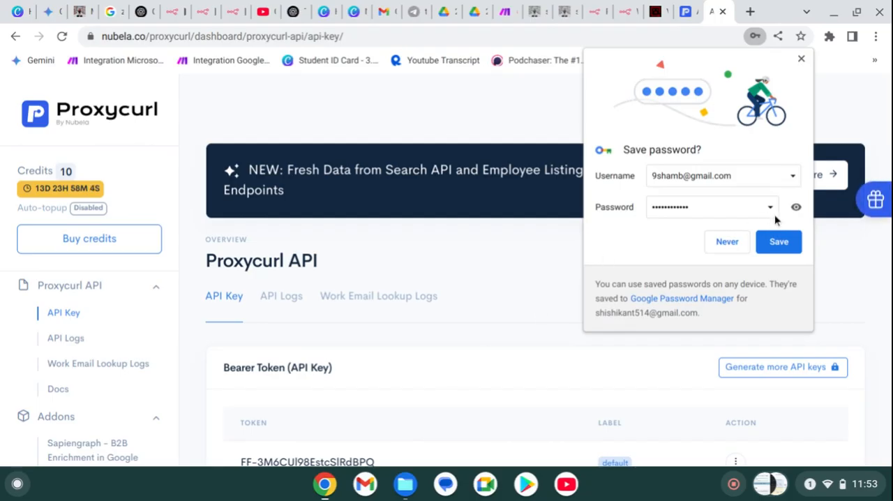
left_click(796, 239)
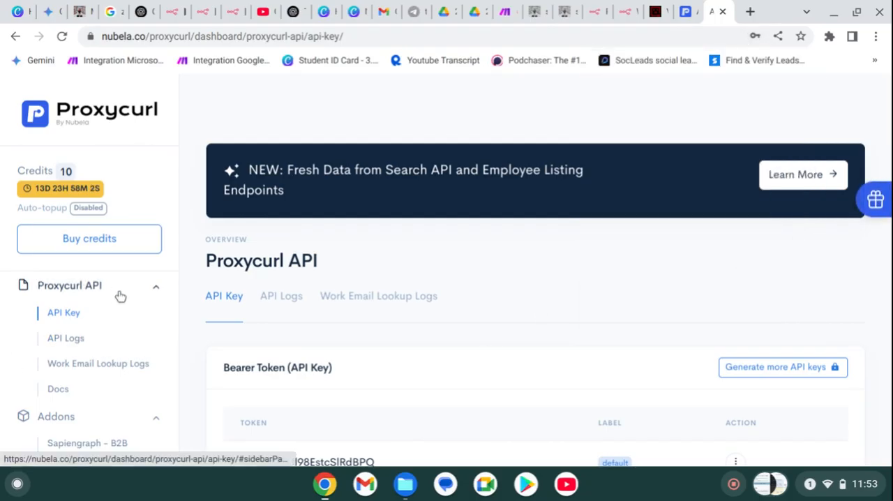
- Copy the default bearer token from the Proxycurl API Key page
scroll(120, 296, "down", 5)
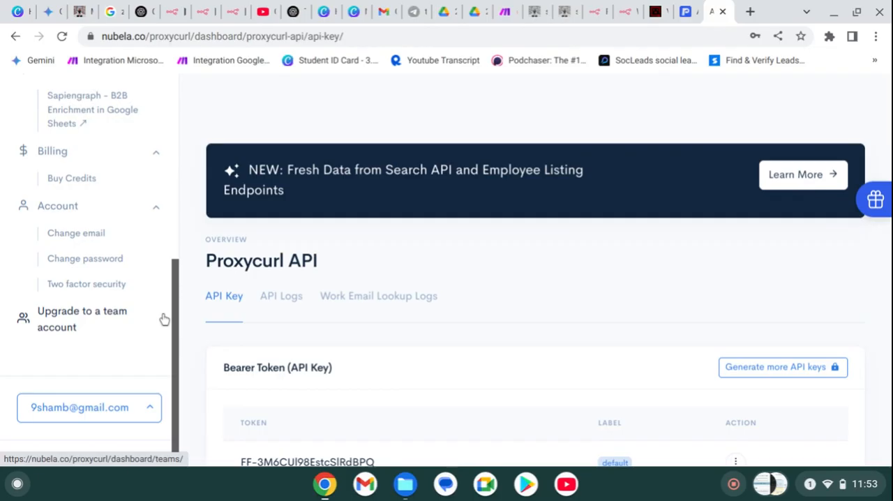
scroll(163, 319, "down", 2)
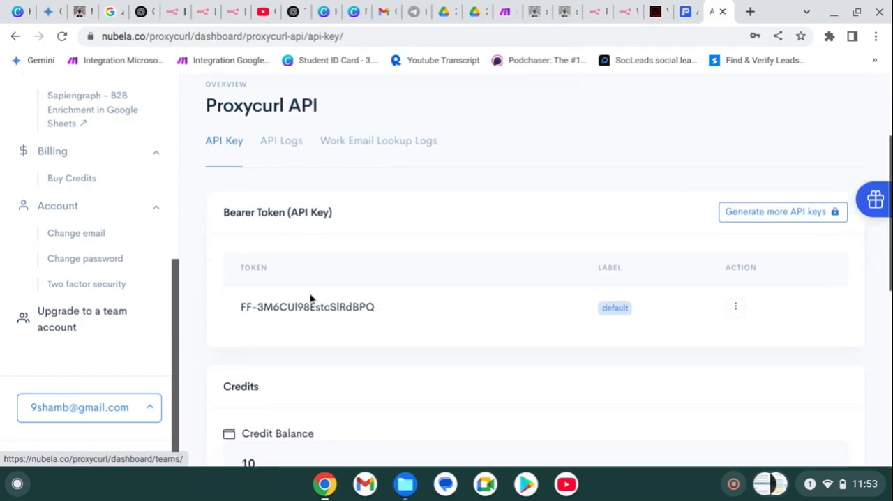
triple_click(356, 312)
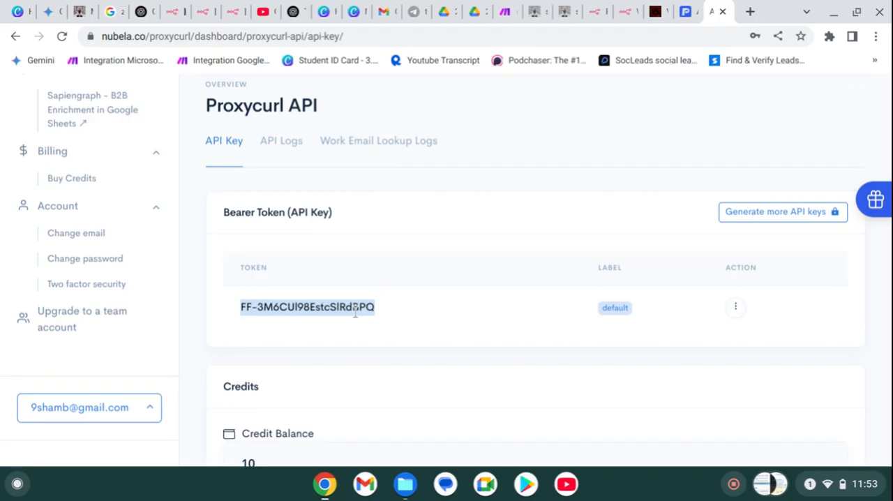
- Switch to the n8n workflow and set the HTTP Request node's method to GET
left_click(625, 11)
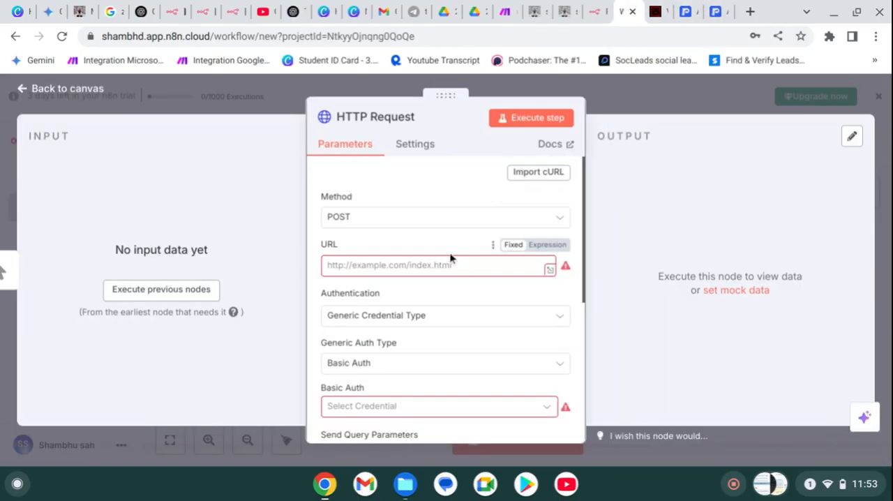
left_click(621, 77)
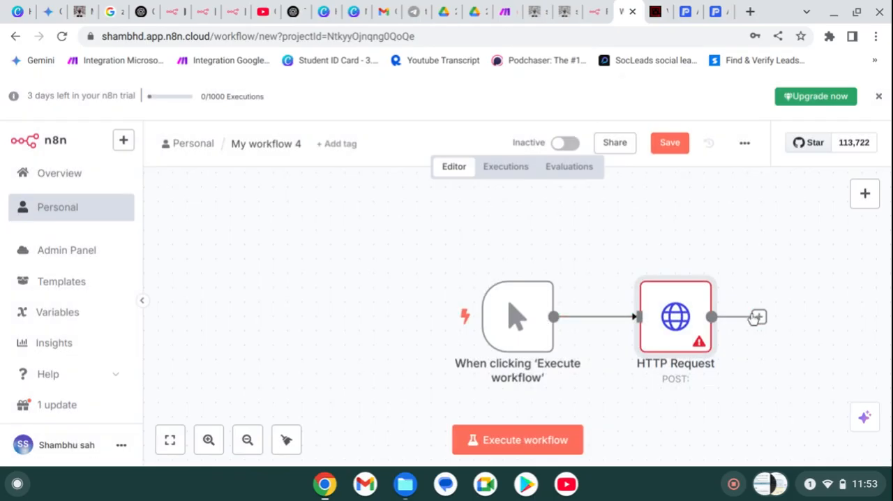
double_click(657, 335)
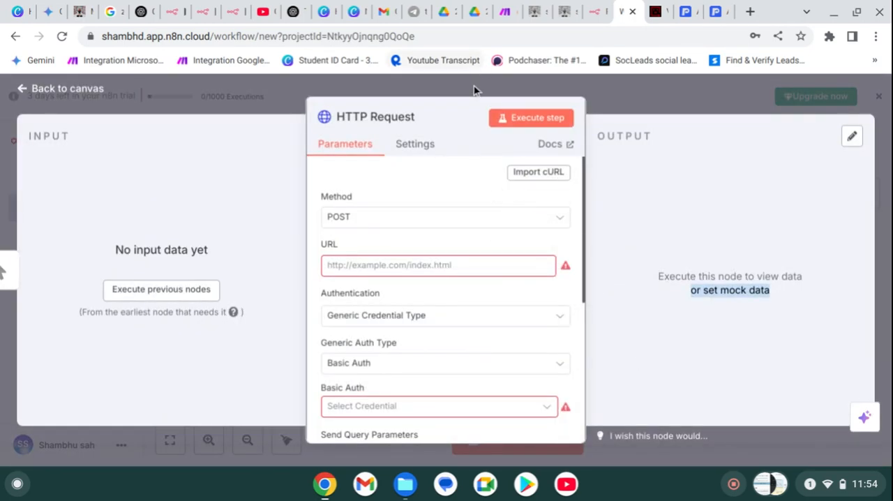
left_click(431, 222)
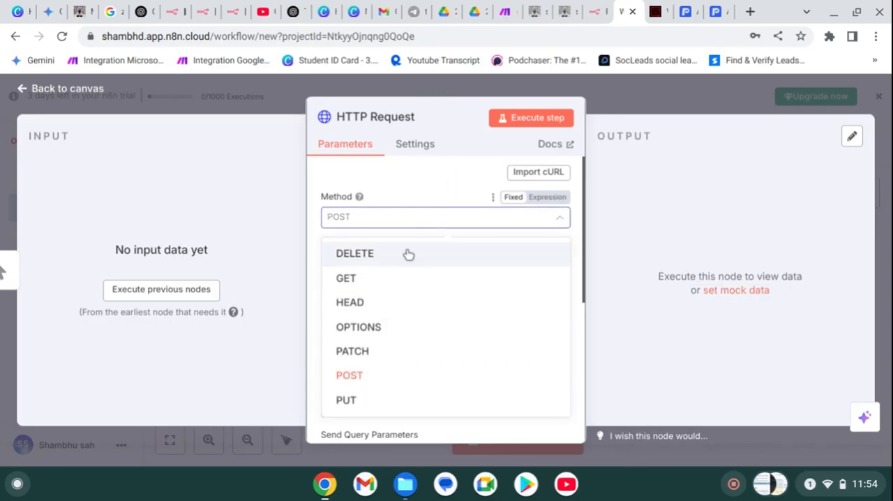
left_click(397, 279)
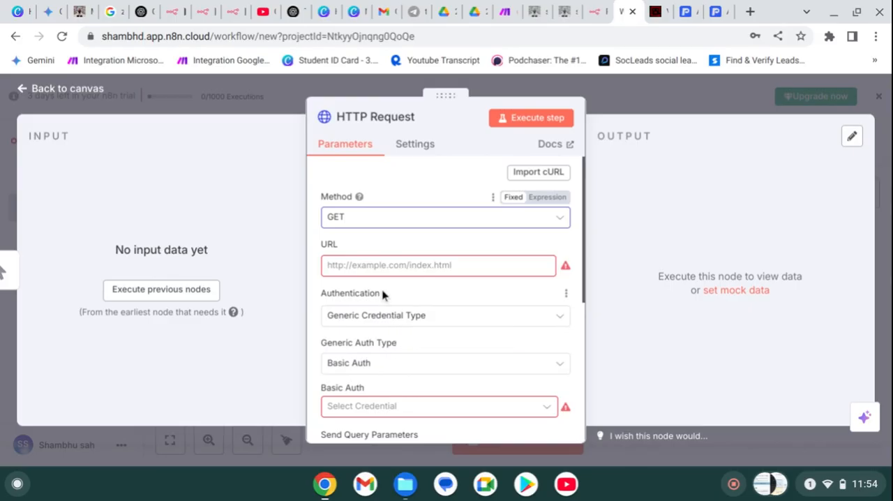
- Keep Generic Credential Type as the node's authentication and set its generic auth type to Header Auth
left_click(371, 325)
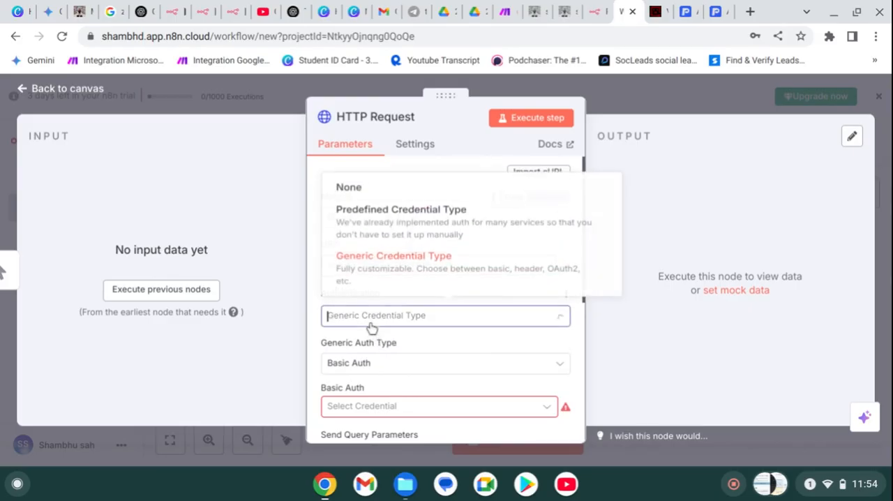
left_click(360, 279)
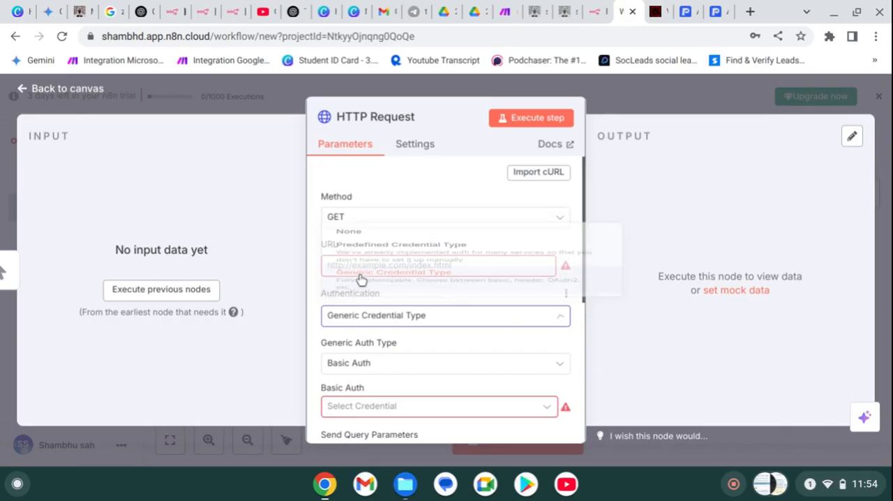
left_click(356, 360)
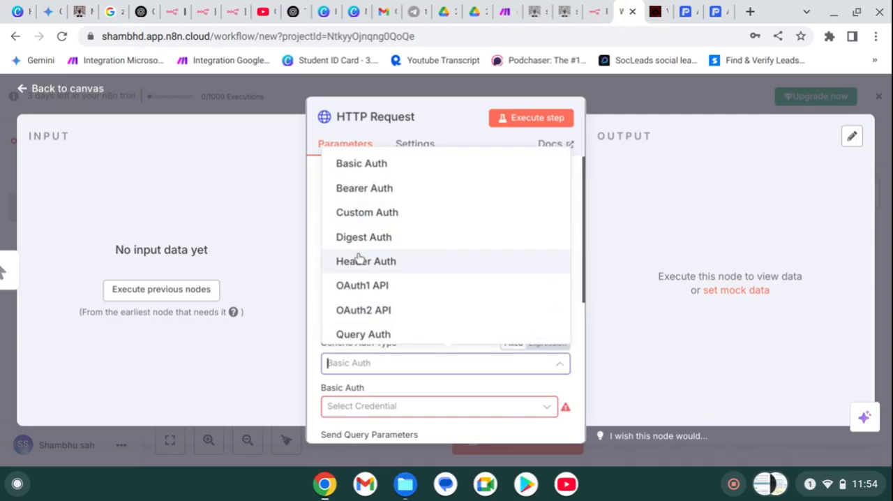
left_click(360, 260)
- Create a new Header Auth credential for the node and paste the Proxycurl API key as its value
scroll(364, 324, "down", 2)
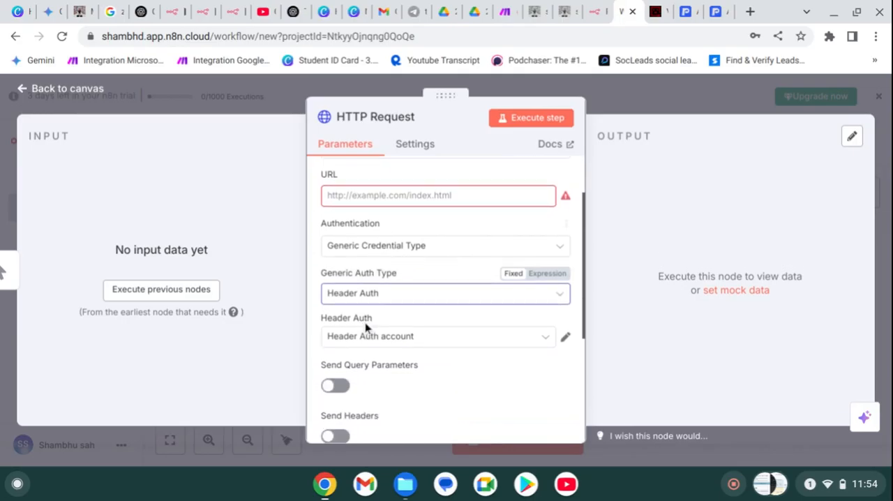
left_click(548, 341)
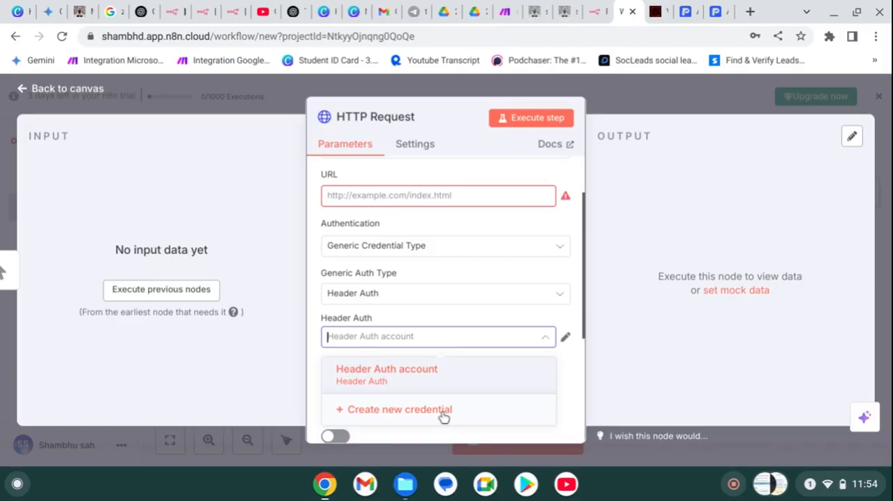
left_click(444, 417)
left_click(325, 286)
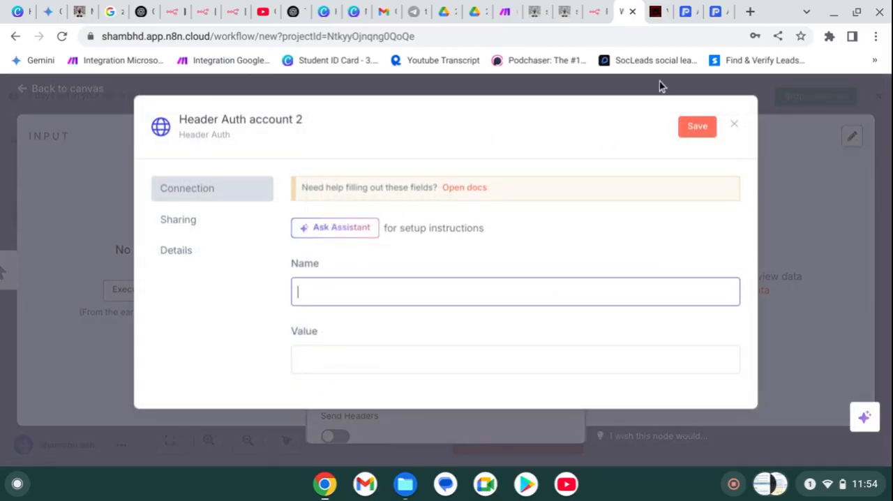
left_click(388, 361)
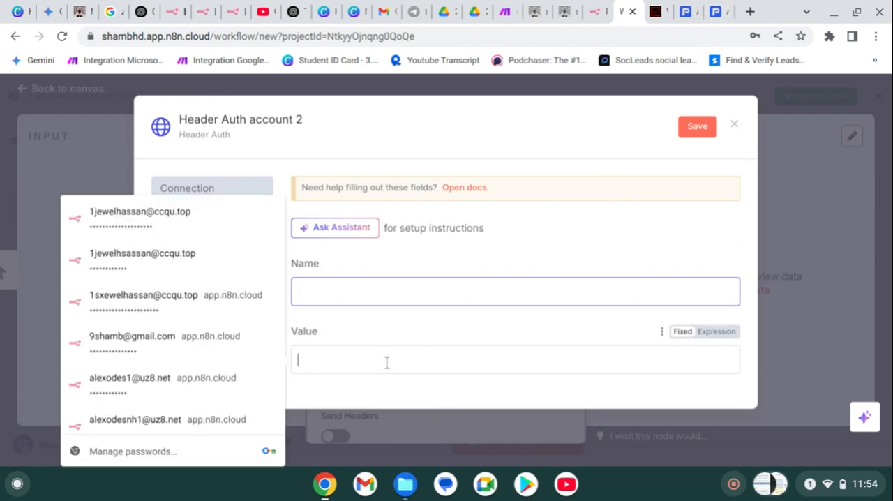
key("ctrl+v")
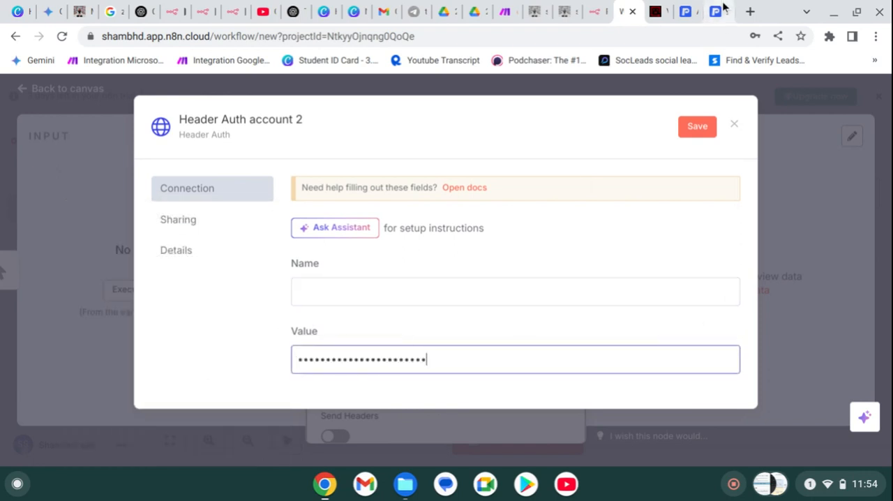
- Return to the Proxycurl dashboard and examine the API Key page for the name that goes with the token
left_click(719, 11)
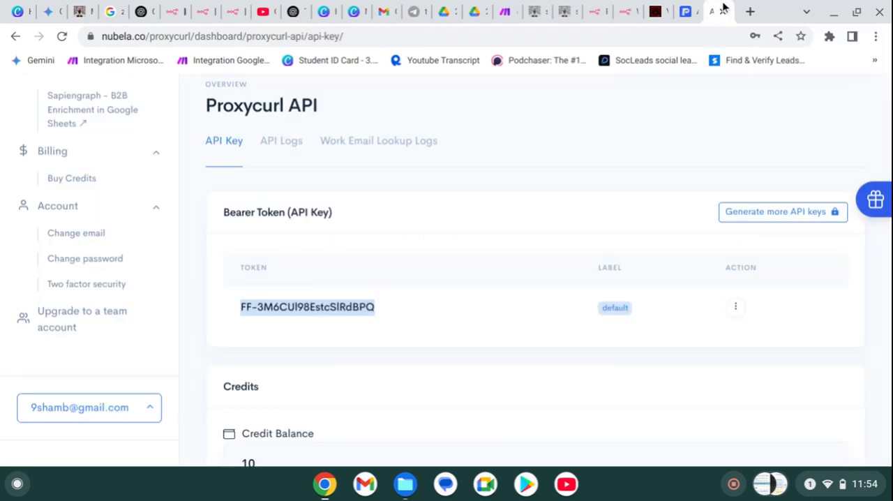
double_click(237, 214)
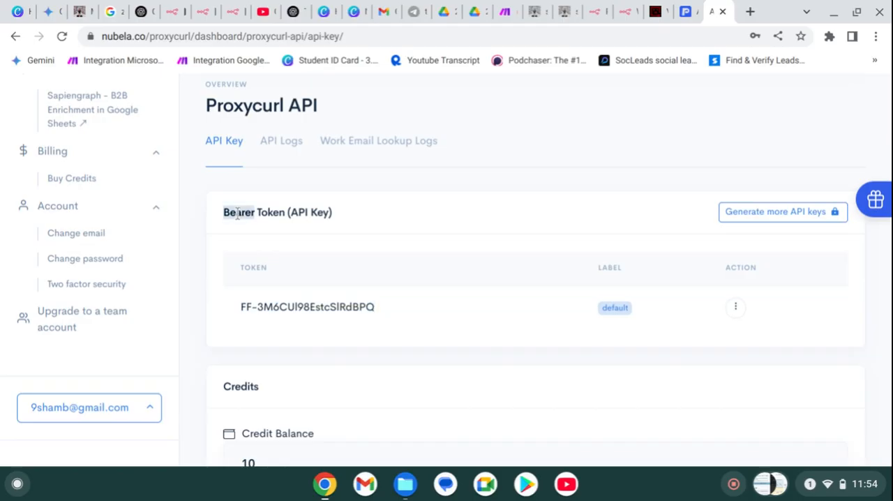
scroll(354, 314, "down", 5)
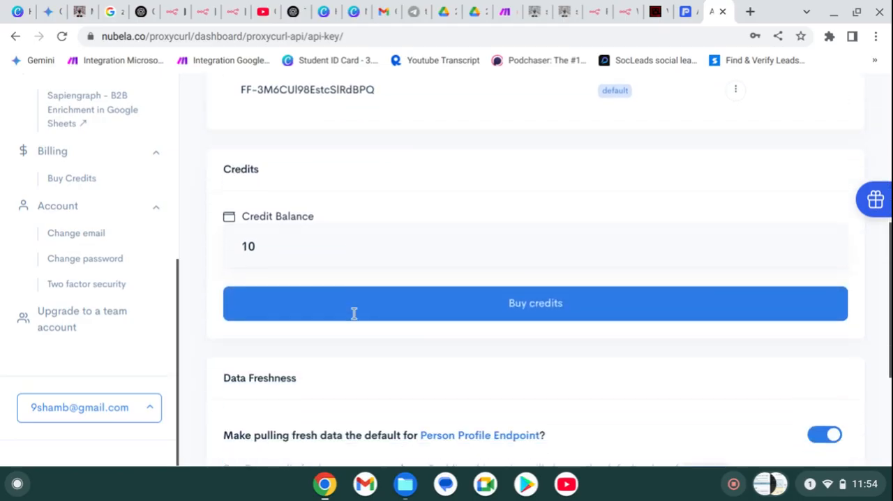
scroll(354, 314, "down", 2)
scroll(354, 313, "up", 8)
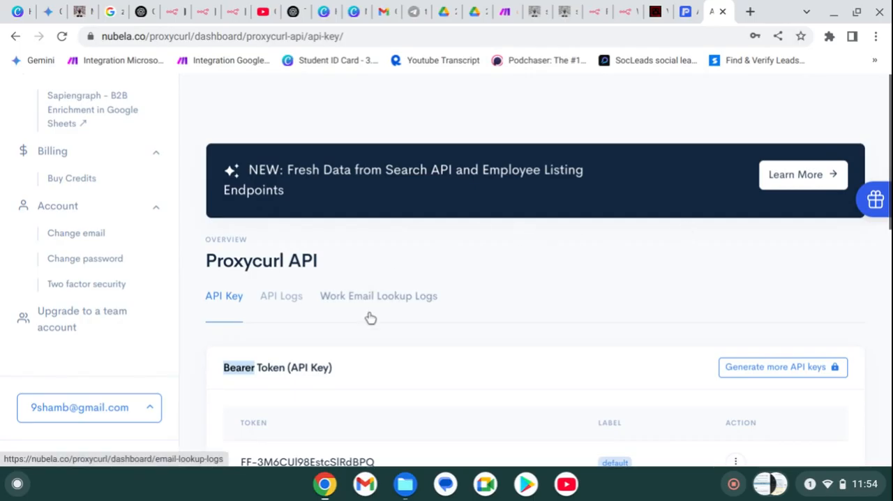
scroll(369, 315, "down", 5)
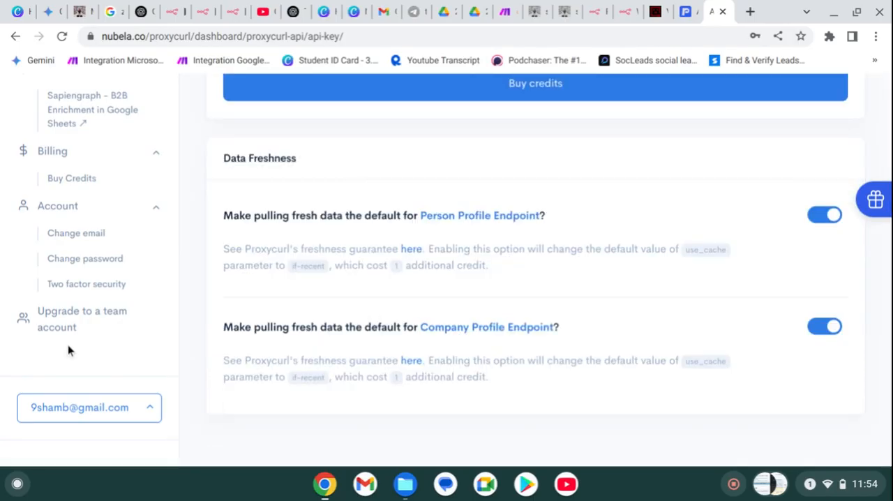
scroll(90, 307, "up", 4)
scroll(279, 243, "up", 10)
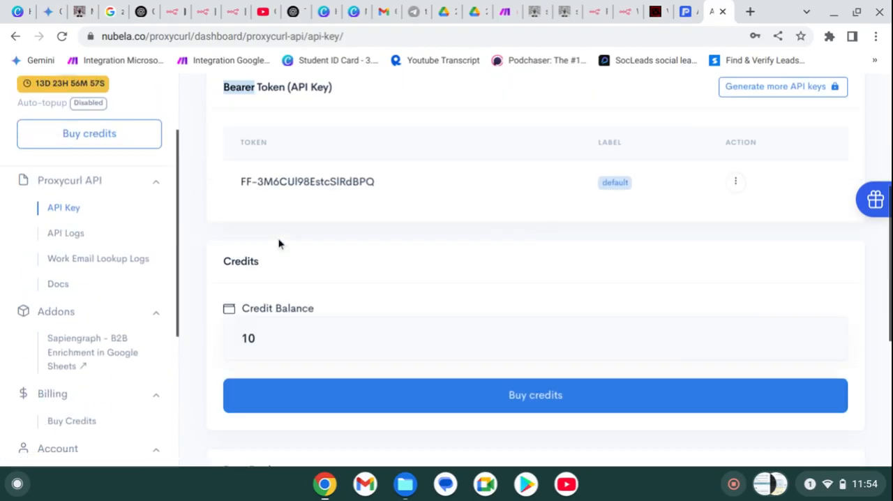
- Switch back to n8n and enter Bearer as the name in the new Header Auth credential
left_click(604, 21)
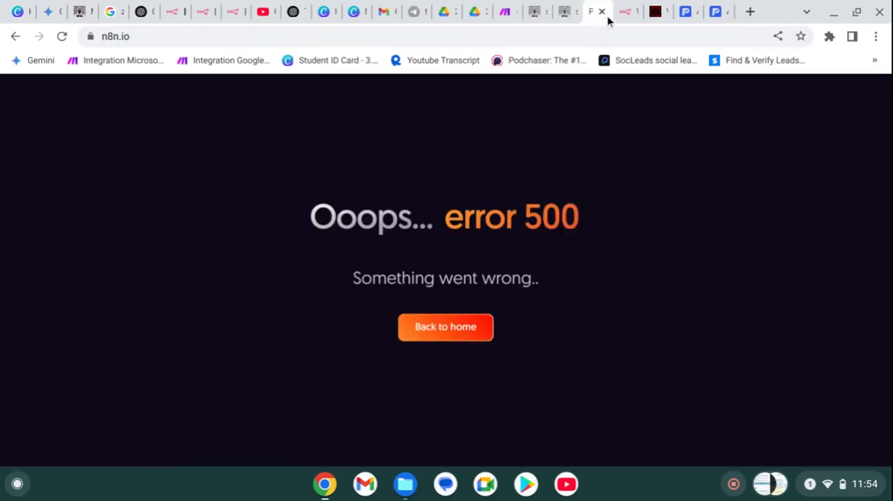
left_click(636, 20)
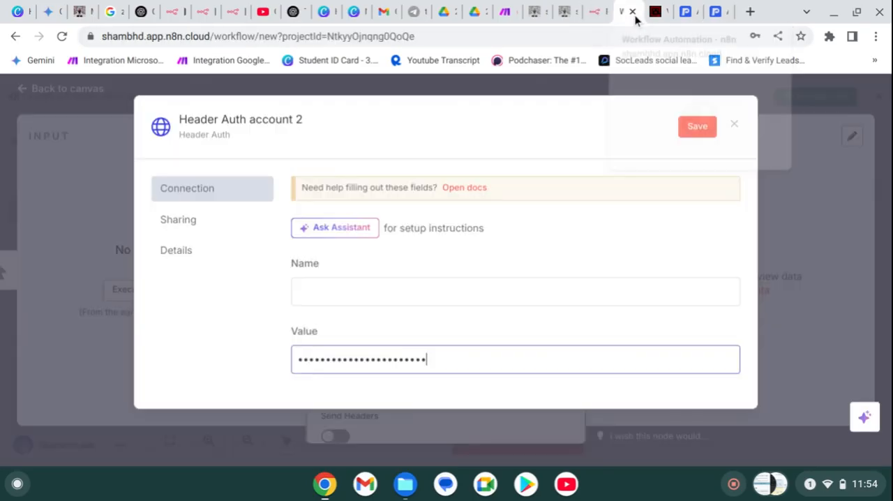
left_click(318, 301)
type("Bearer")
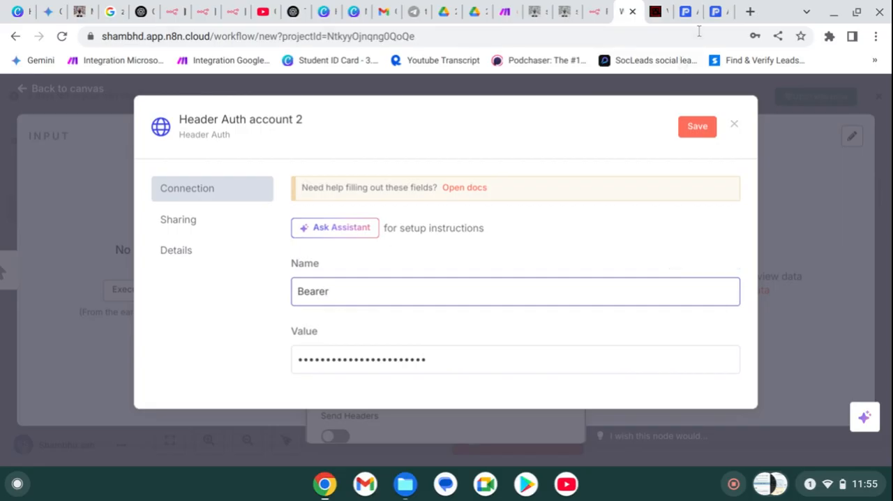
- Look through Proxycurl's API Key and API Logs pages and the dashboard sections for authentication details
left_click(716, 12)
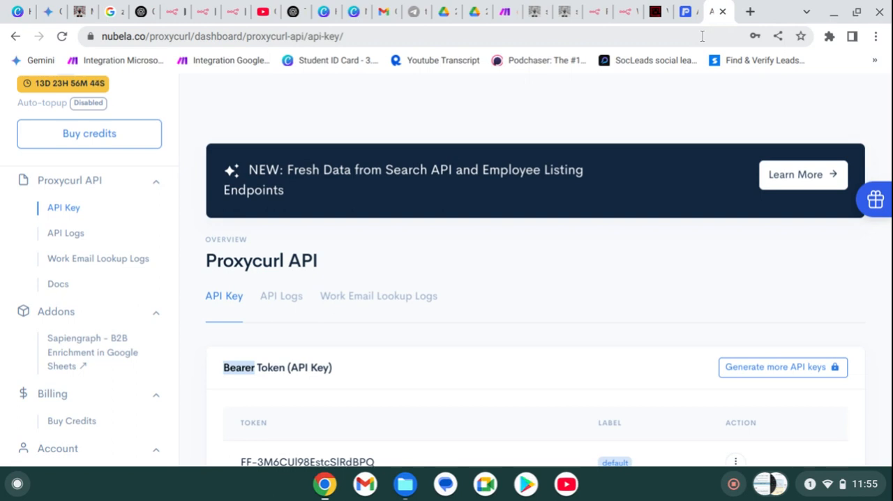
scroll(555, 163, "down", 8)
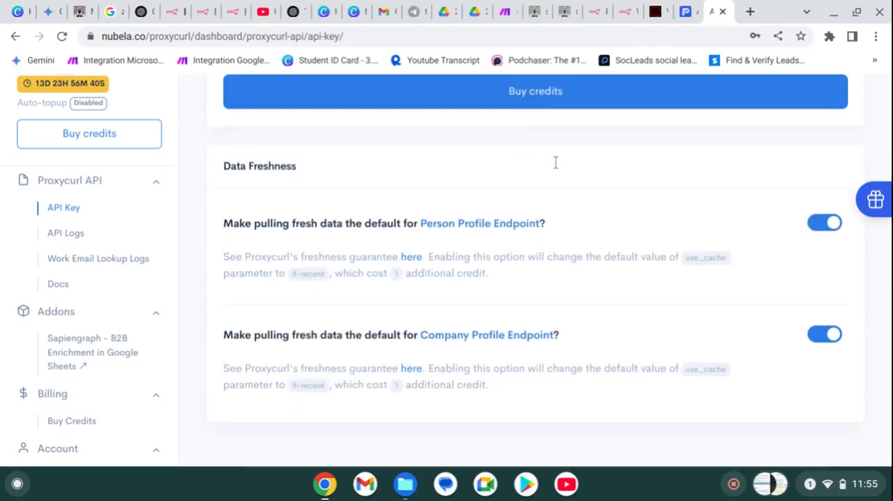
scroll(554, 161, "up", 10)
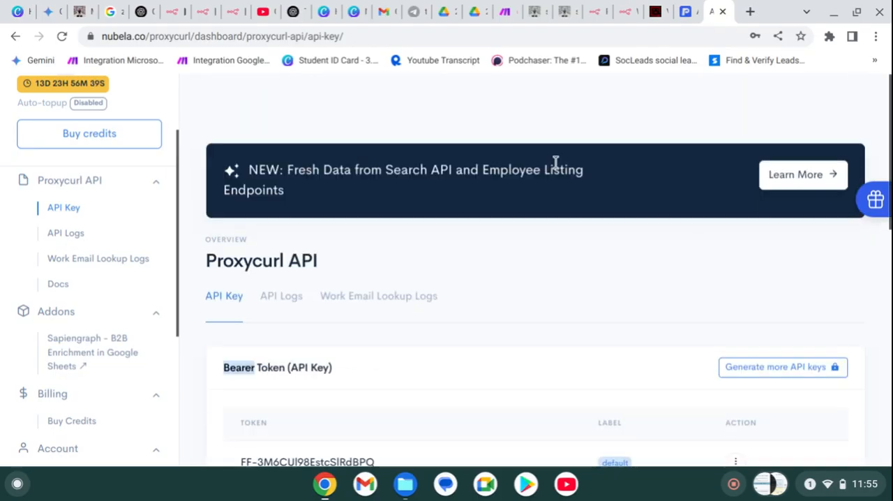
left_click(299, 313)
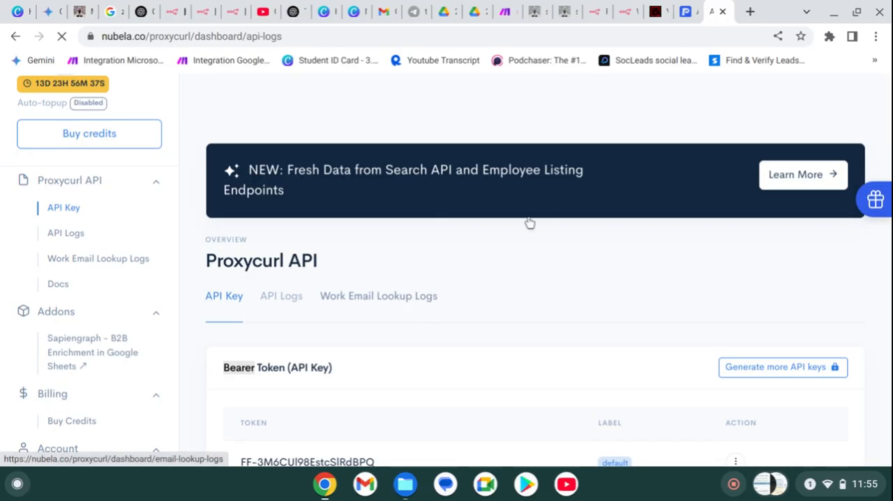
scroll(412, 345, "down", 1)
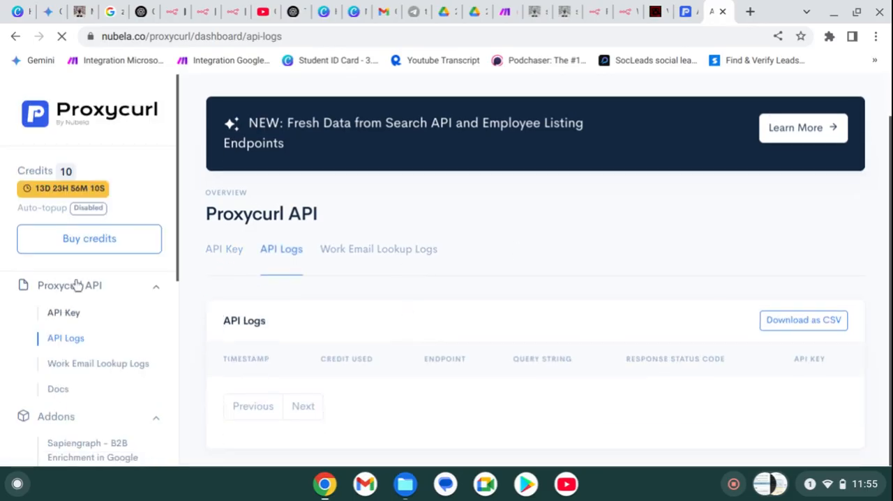
scroll(104, 302, "down", 5)
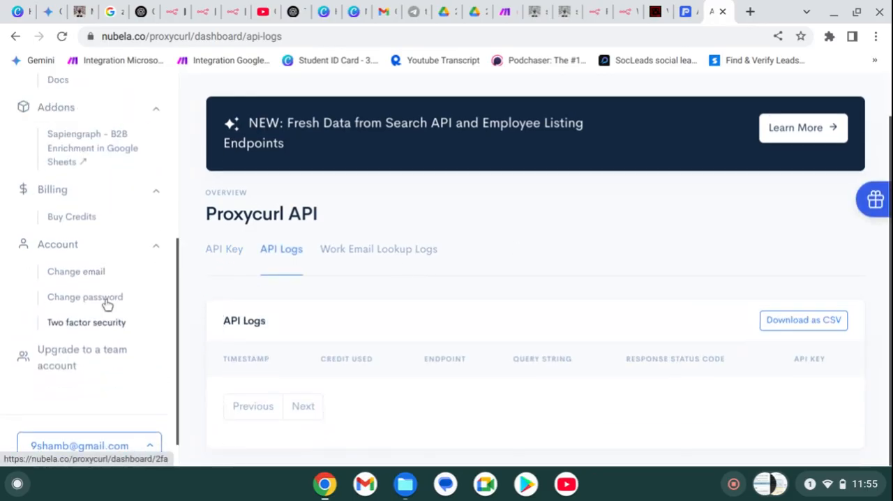
scroll(106, 303, "up", 4)
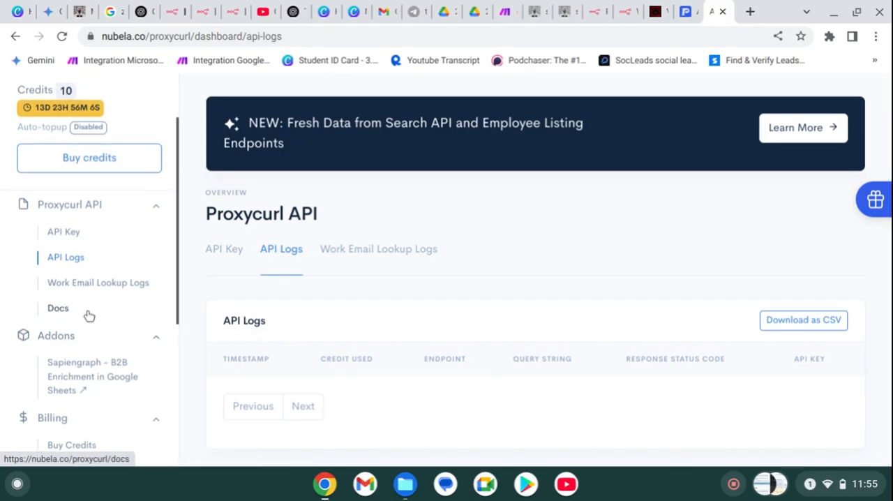
- Open the Proxycurl docs and select the sentence in the Authentication section about where the bearer token goes
left_click(87, 311)
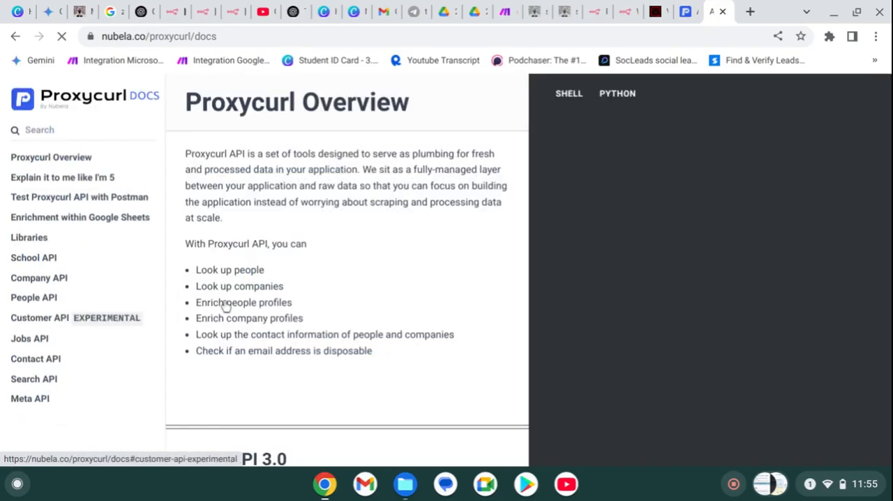
scroll(260, 305, "down", 5)
scroll(260, 305, "down", 2)
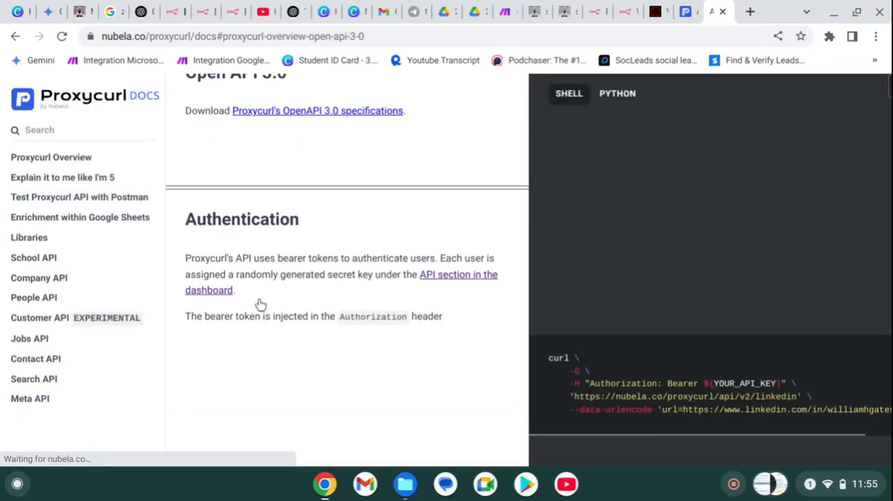
triple_click(374, 229)
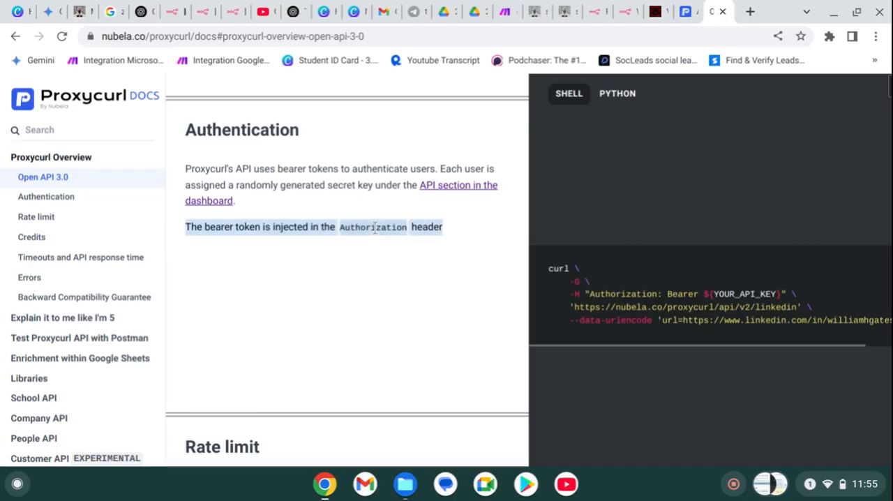
- Copy the header name Authorization from the Proxycurl docs and set it as the Name of the Header Auth credential in n8n
double_click(374, 228)
key("ctrl+c")
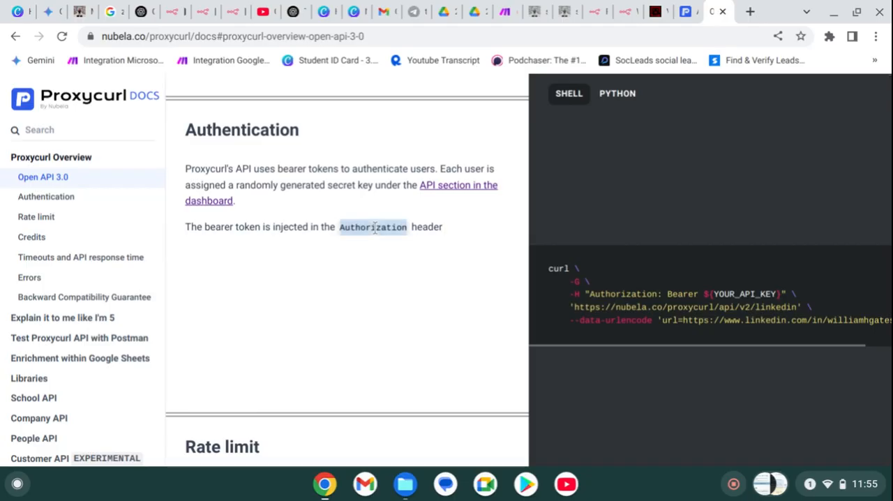
left_click(589, 8)
left_click(623, 10)
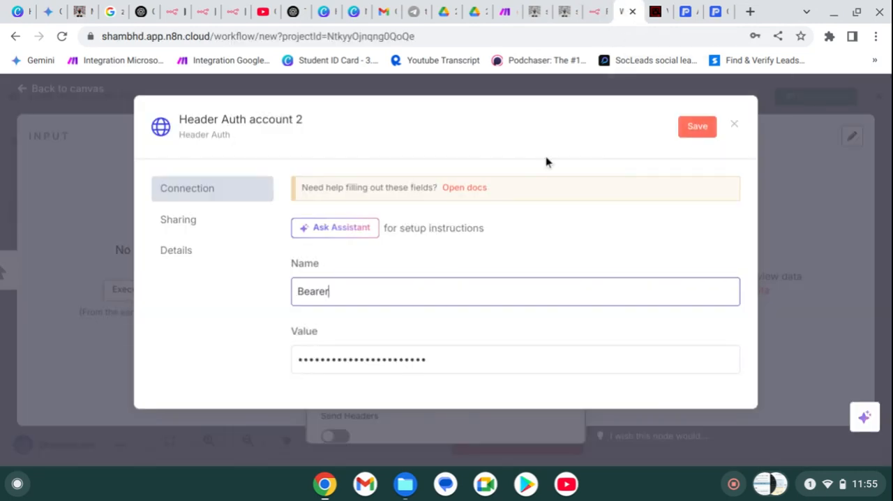
key("ctrl+a")
key("ctrl+v")
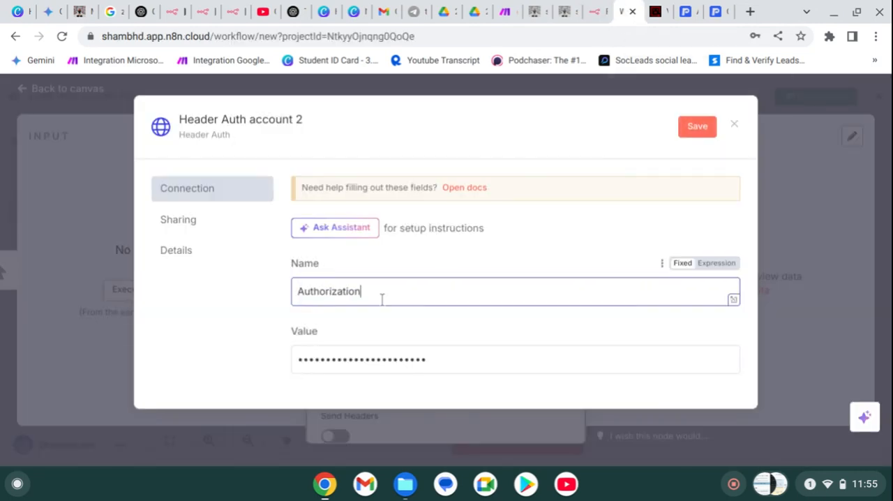
- Rename the Header Auth credential to nedul, save and close it, and decline the browser's offer to update the stored password
left_click(216, 123)
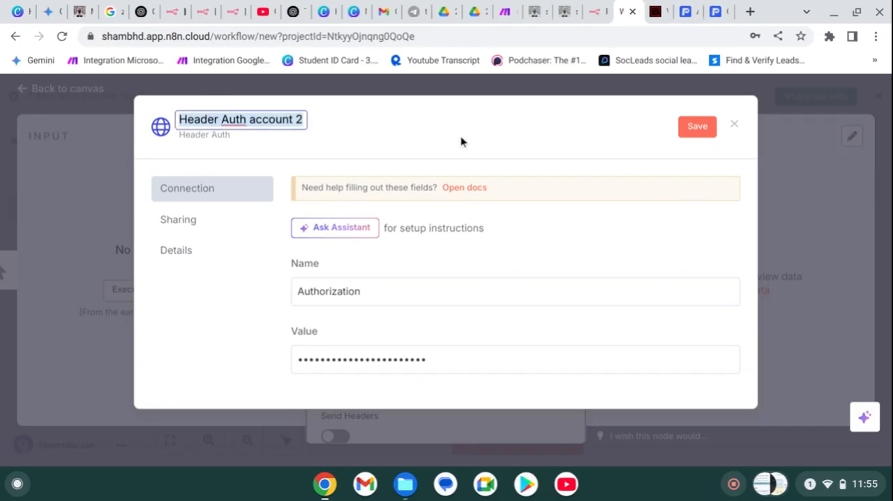
type("nedul")
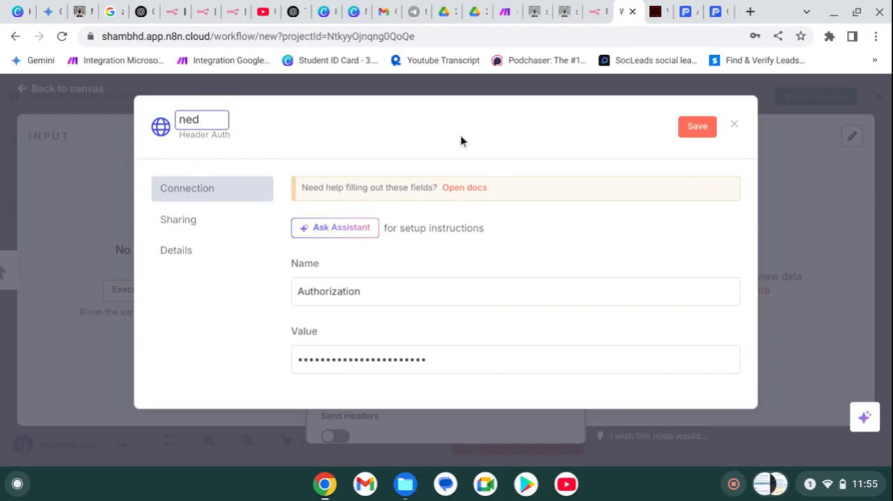
left_click(700, 128)
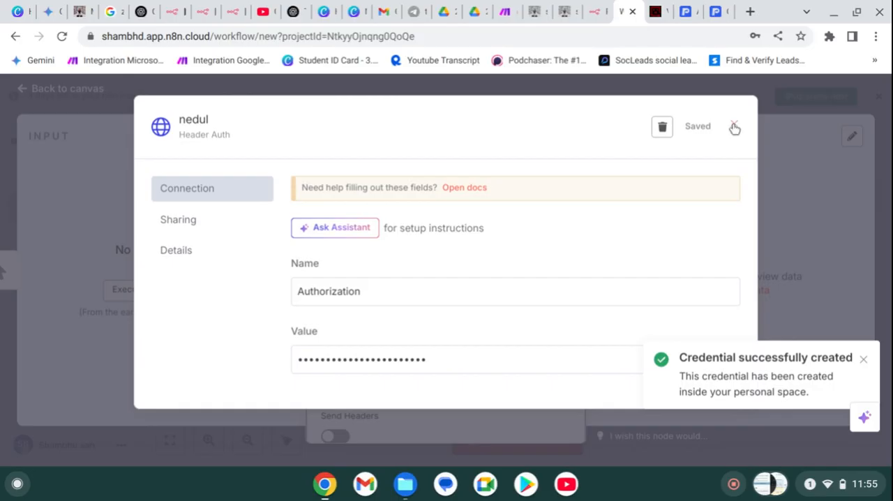
left_click(735, 127)
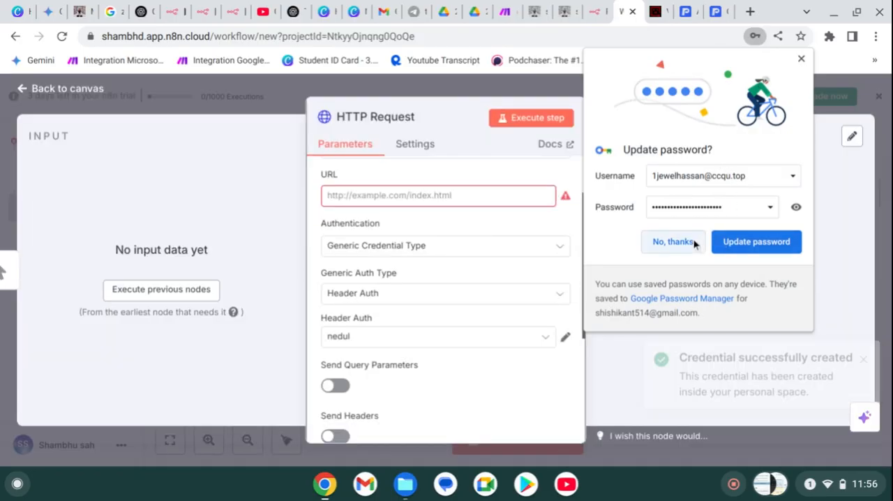
left_click(673, 241)
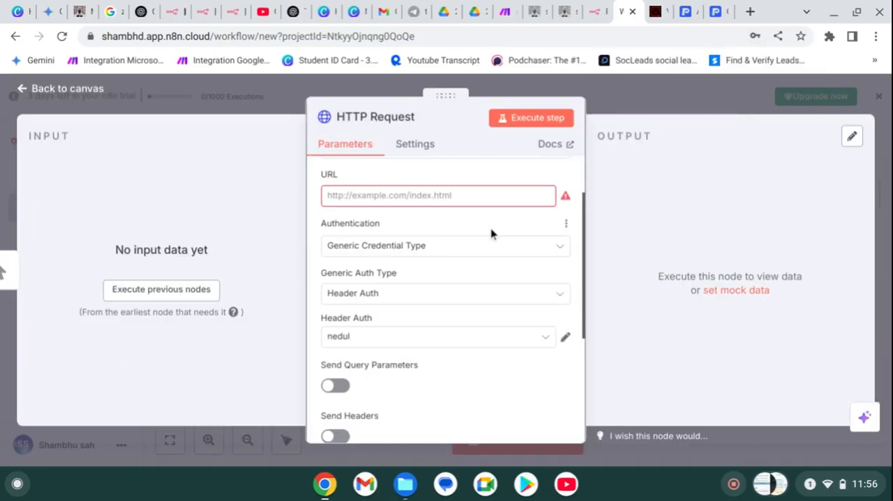
- Return to the Proxycurl docs and open the Company Profile Endpoint from the Company API endpoint table
left_click(718, 11)
scroll(281, 445, "down", 15)
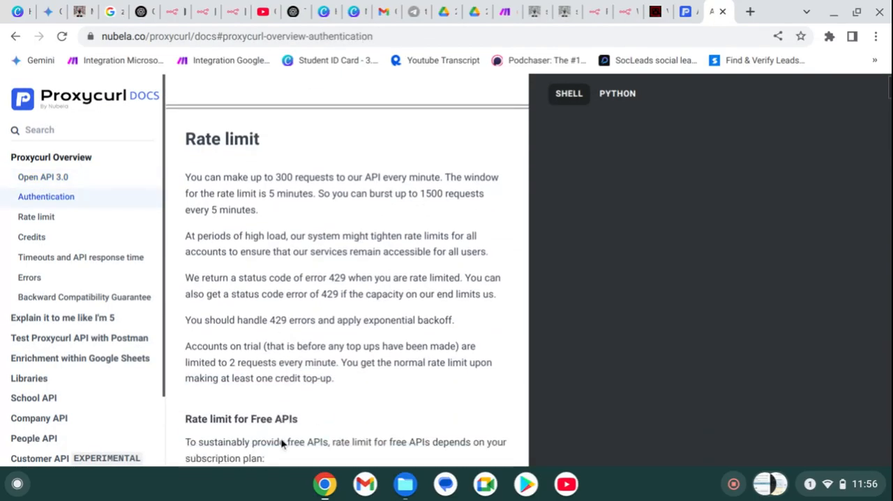
scroll(325, 367, "down", 20)
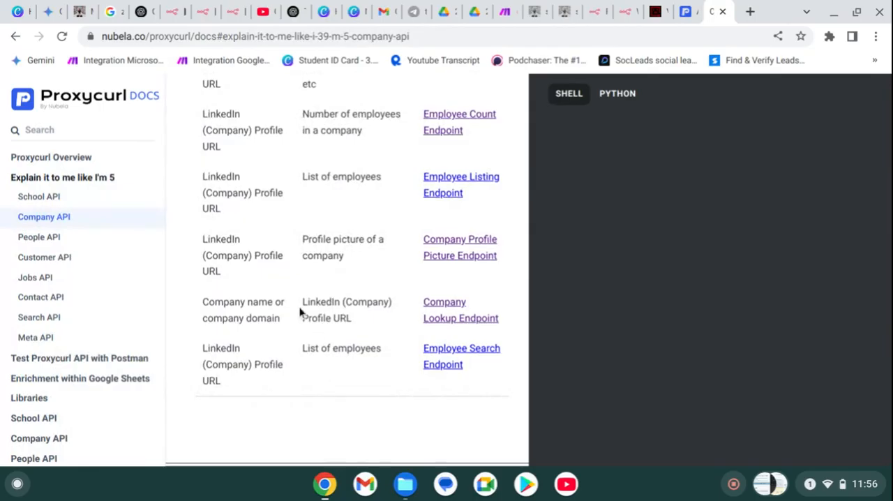
scroll(300, 312, "up", 1)
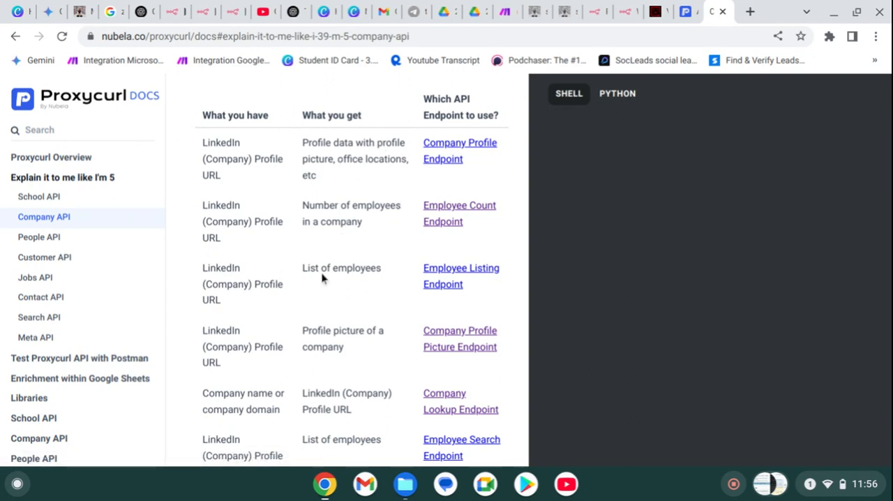
scroll(322, 278, "down", 1)
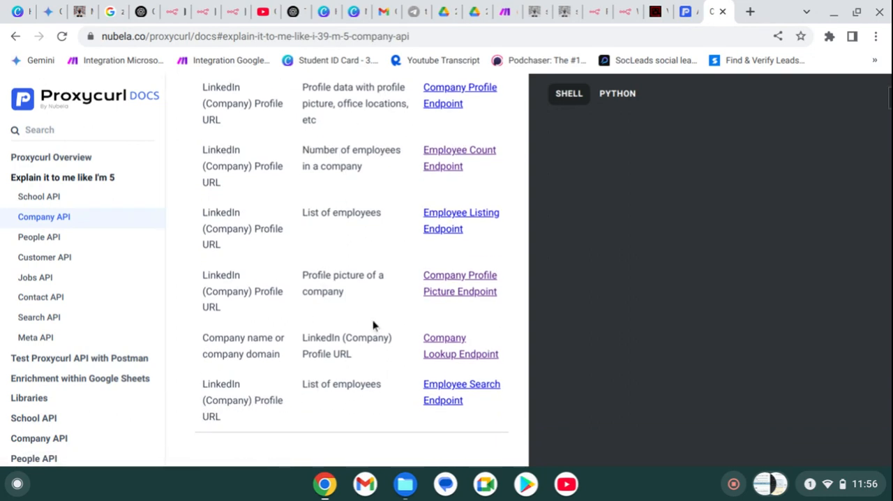
scroll(373, 326, "up", 1)
left_click(455, 150)
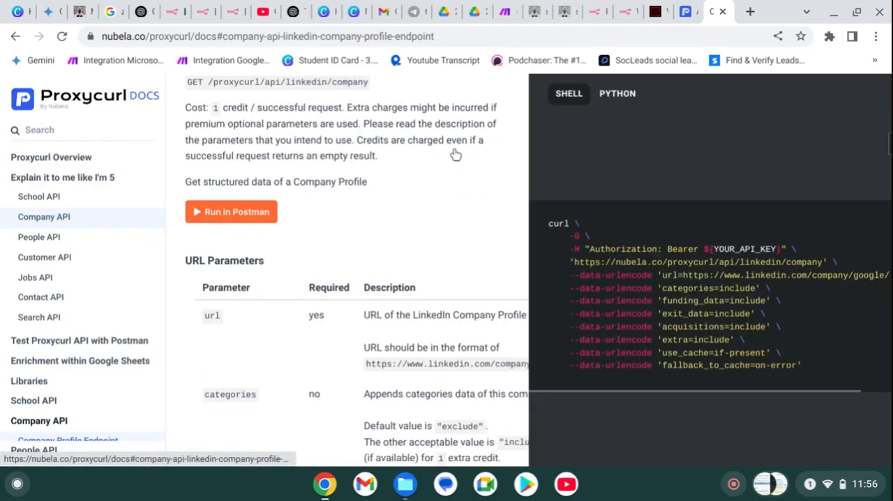
- Select and copy the complete Shell cURL example of the Company Profile Endpoint
scroll(412, 230, "down", 3)
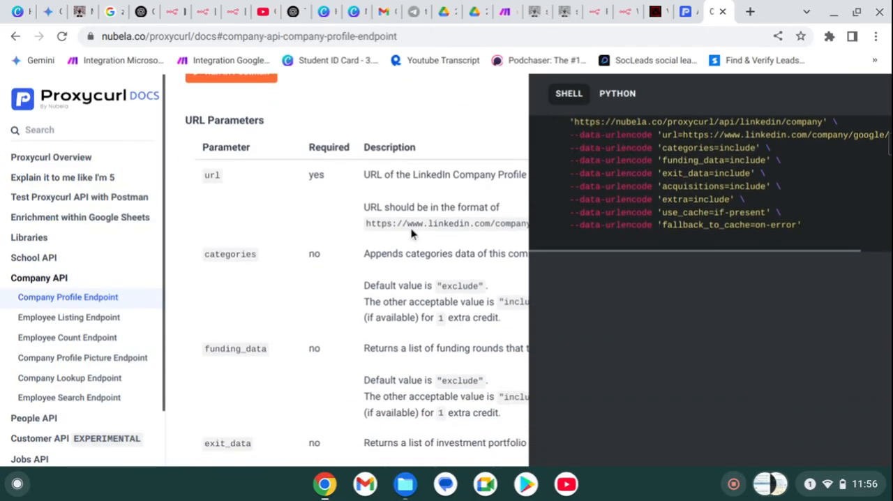
scroll(478, 251, "up", 3)
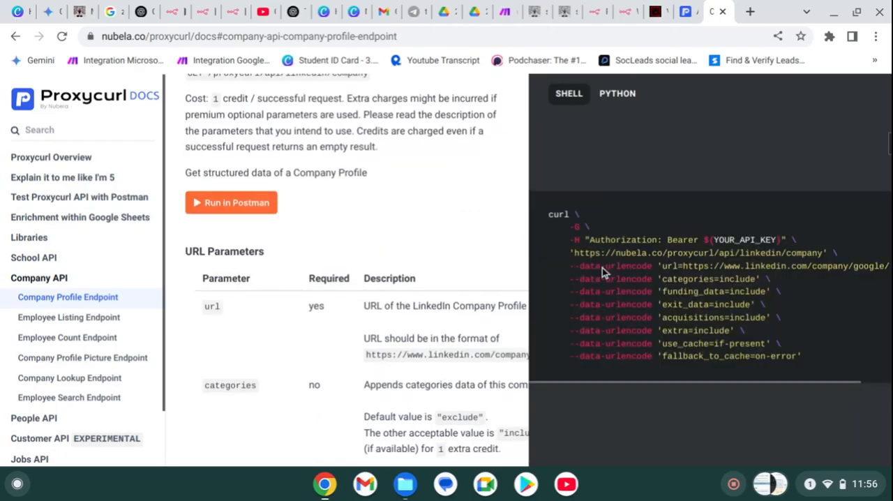
scroll(602, 267, "right", 1)
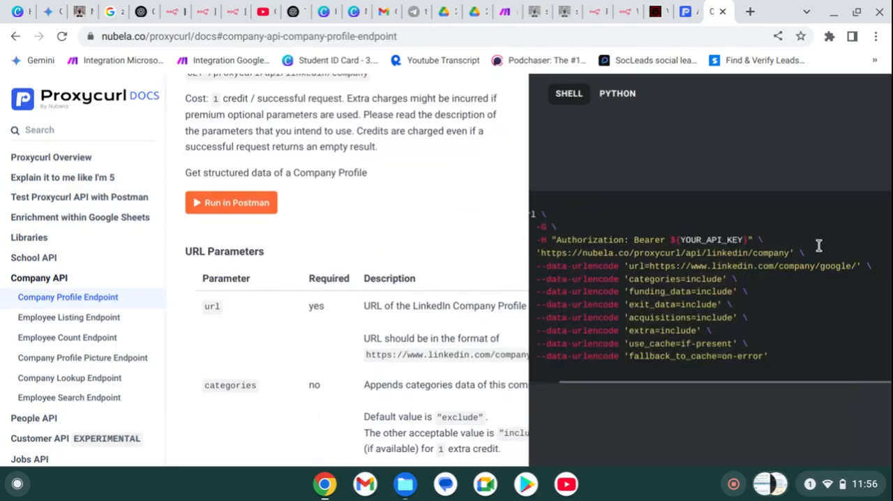
scroll(828, 229, "left", 1)
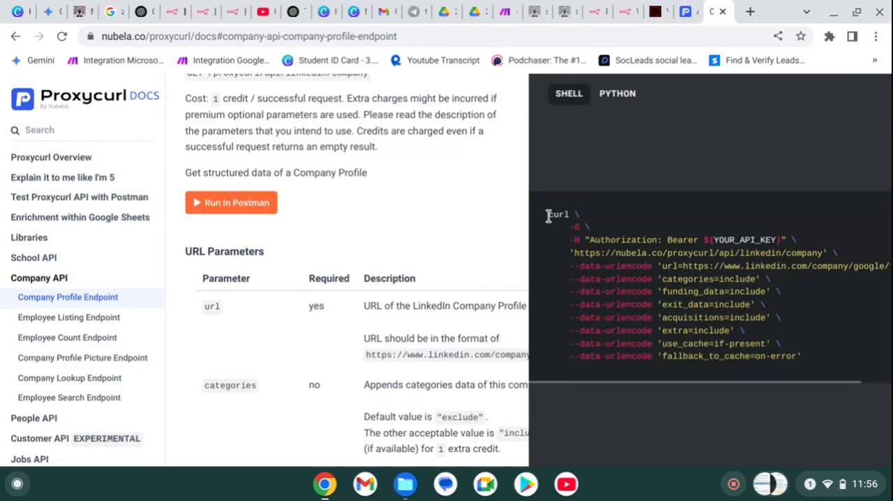
left_click_drag(549, 214, 828, 361)
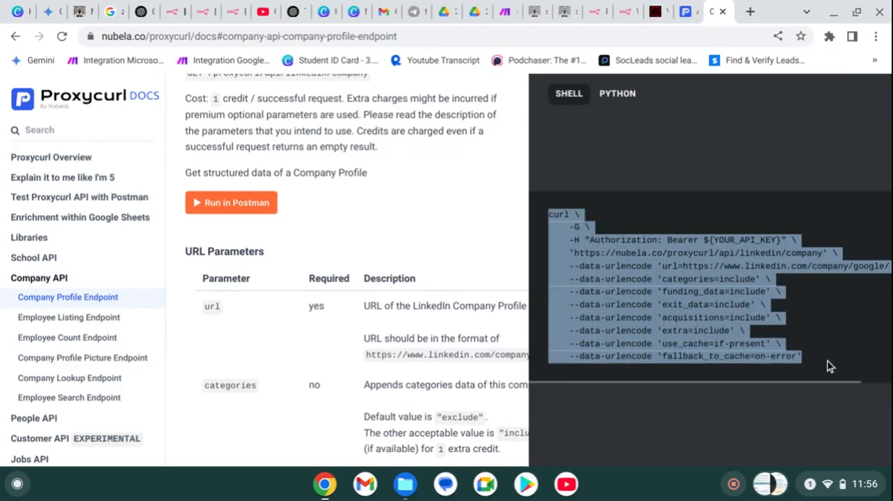
- Look through the Company Profile Endpoint's response fields and the documentation sections that follow
scroll(423, 297, "down", 1)
scroll(423, 297, "down", 10)
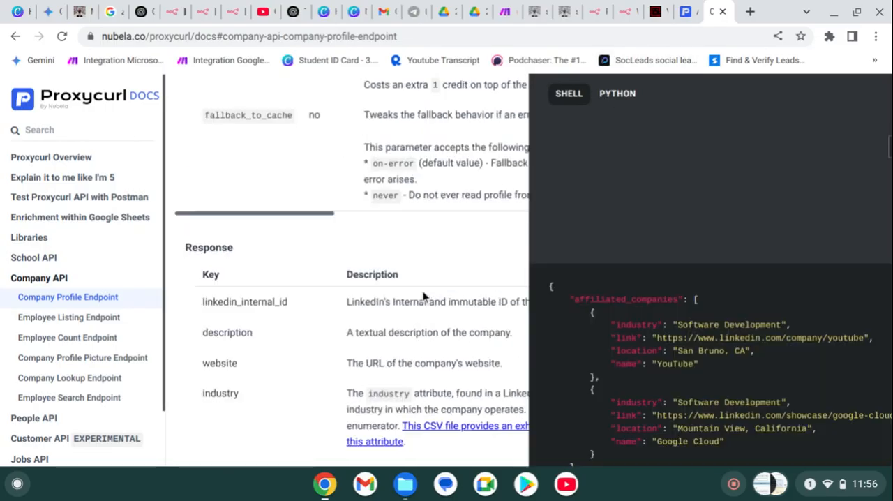
scroll(423, 297, "down", 10)
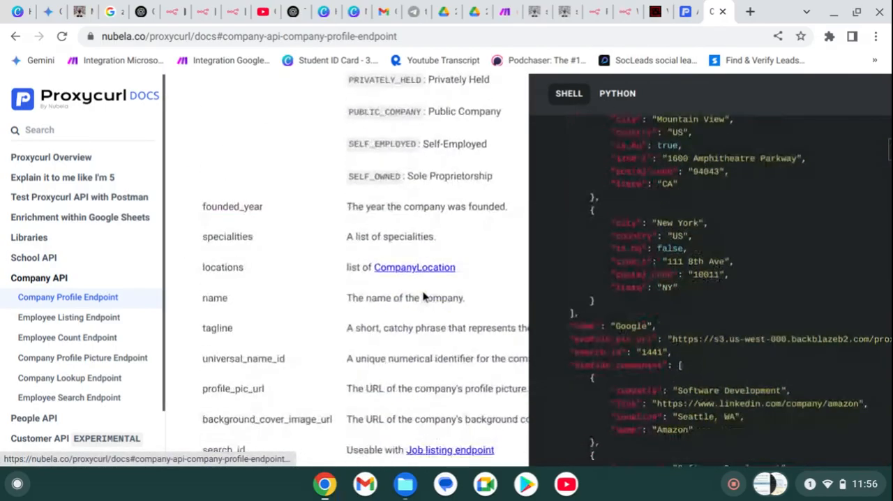
scroll(423, 296, "down", 15)
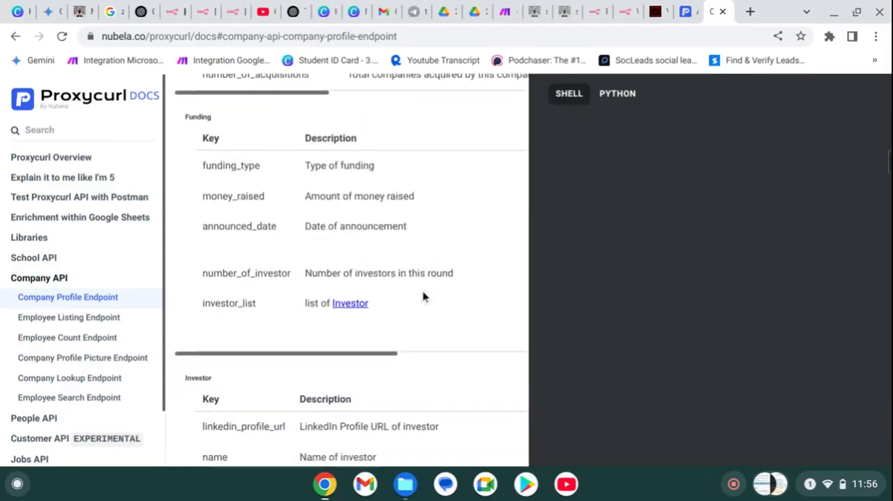
scroll(422, 297, "up", 10)
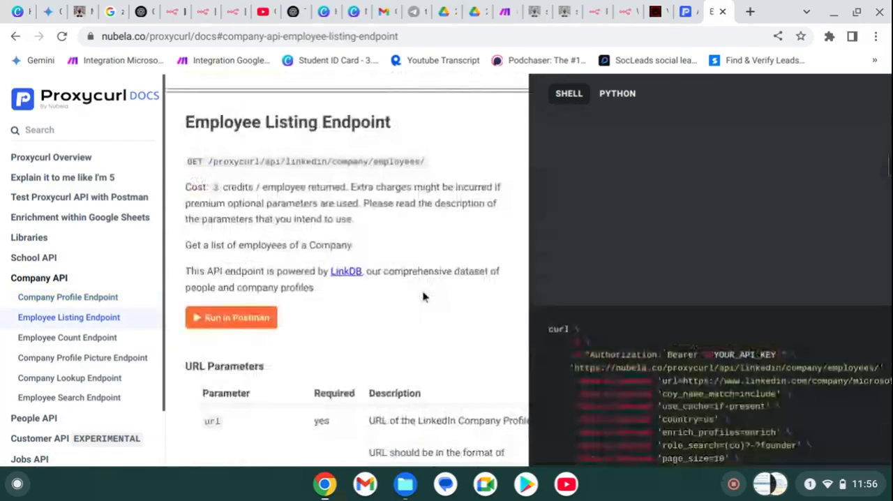
- Switch back to n8n and import the copied company profile cURL command into the HTTP Request node
left_click(641, 12)
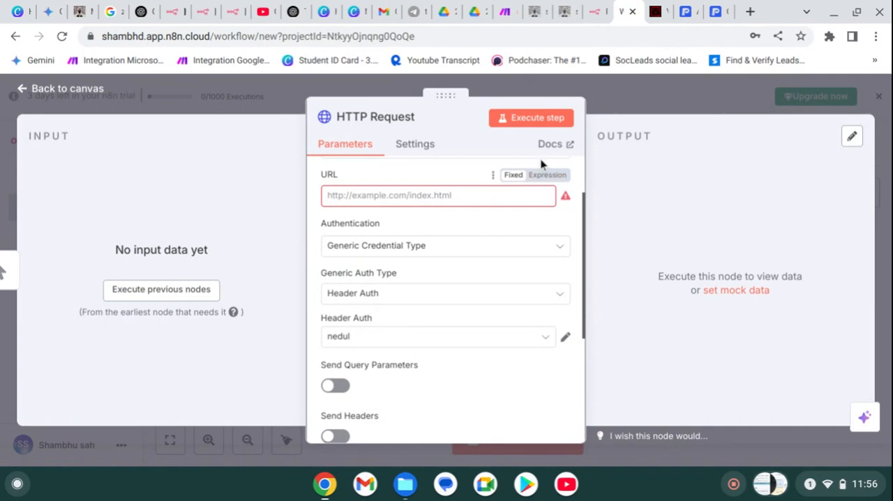
scroll(460, 231, "up", 1)
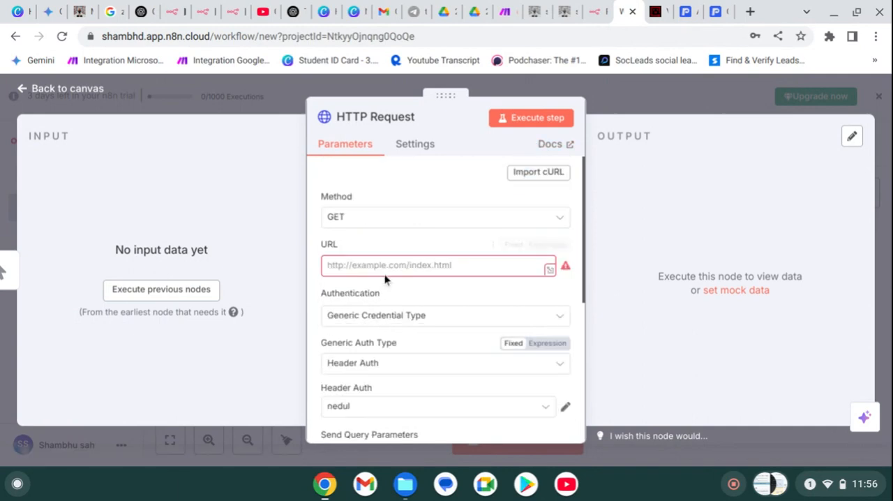
left_click(524, 180)
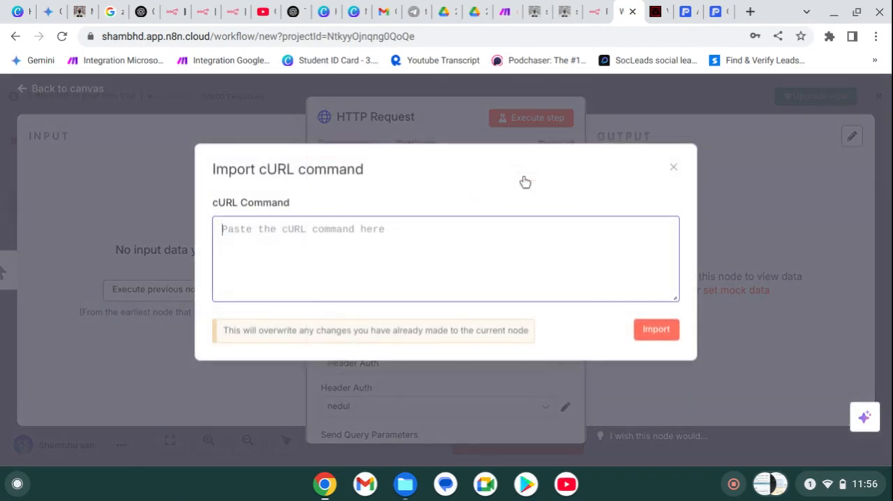
key("ctrl+v")
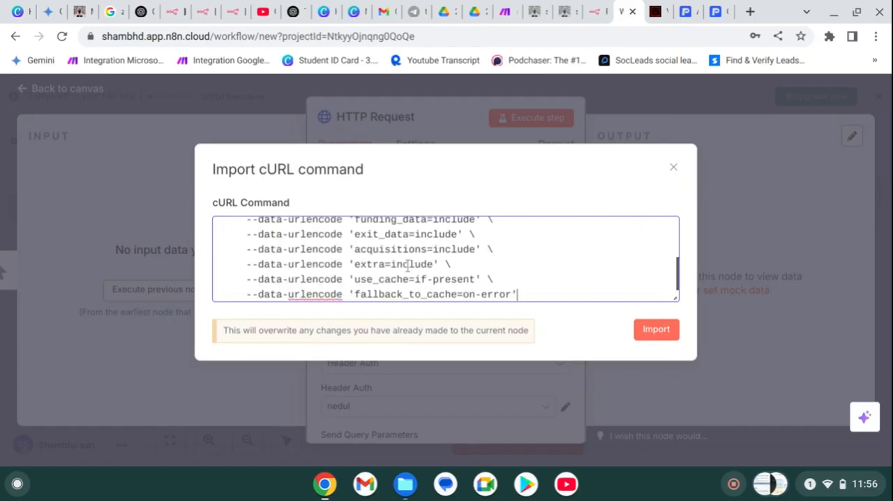
left_click(646, 340)
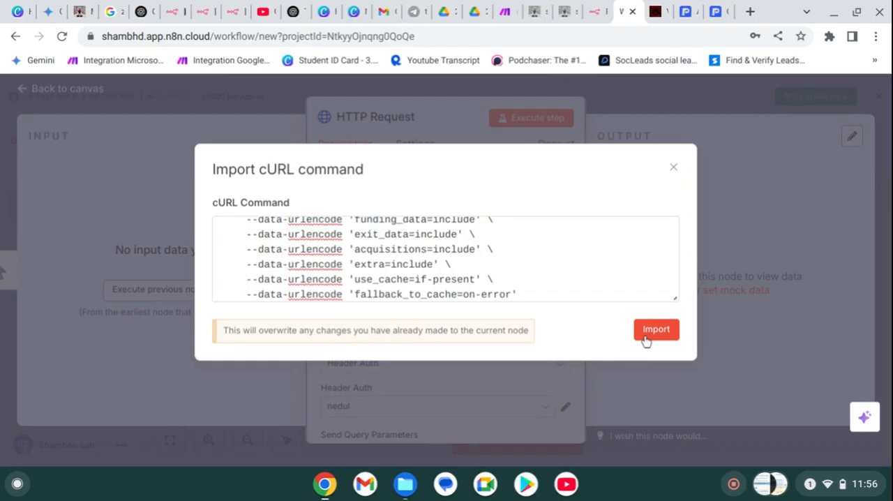
left_click(646, 340)
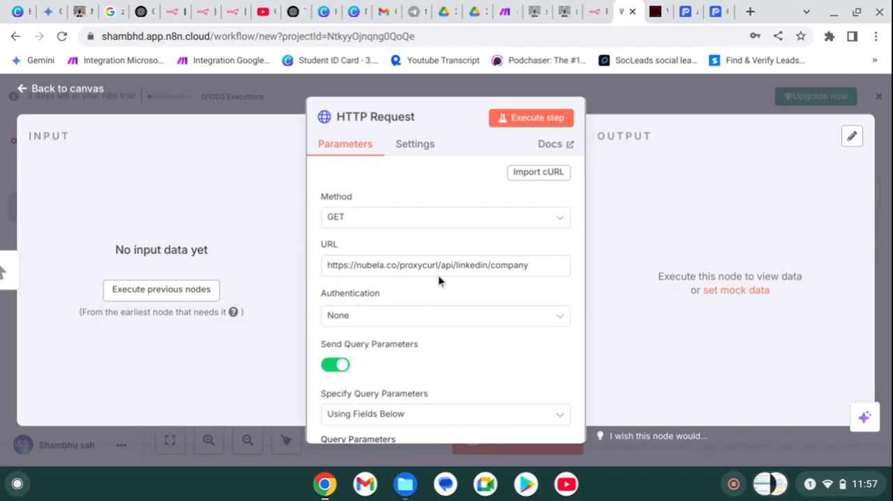
- Review the imported query parameters, Authorization header and authentication setting of the HTTP Request node
scroll(426, 293, "down", 5)
scroll(419, 310, "up", 2)
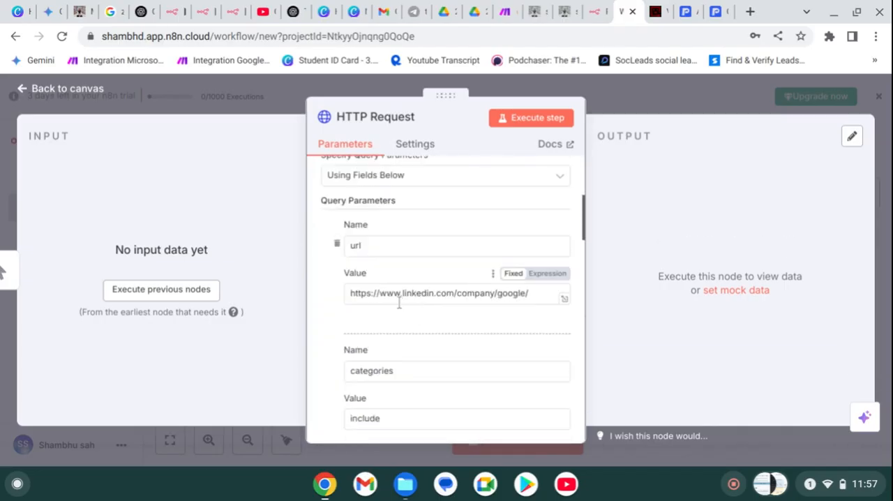
left_click(402, 295)
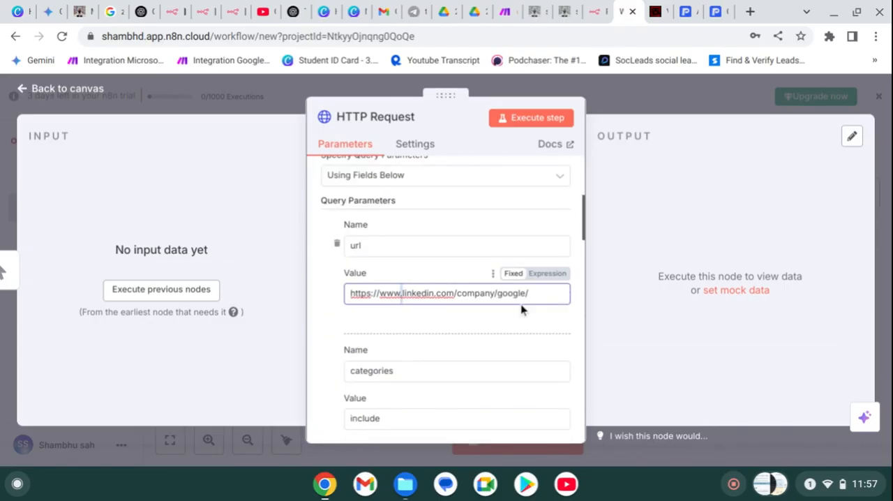
scroll(519, 304, "down", 6)
scroll(483, 303, "down", 10)
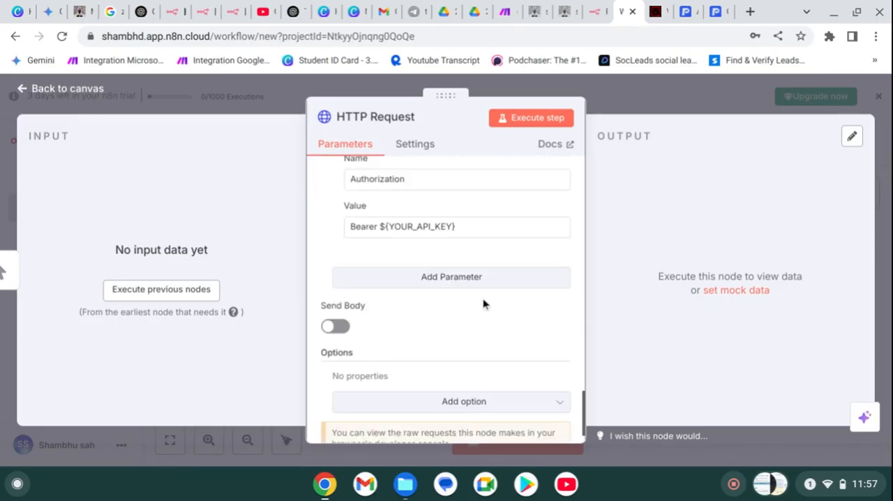
scroll(476, 279, "up", 15)
scroll(476, 279, "down", 8)
scroll(477, 279, "down", 5)
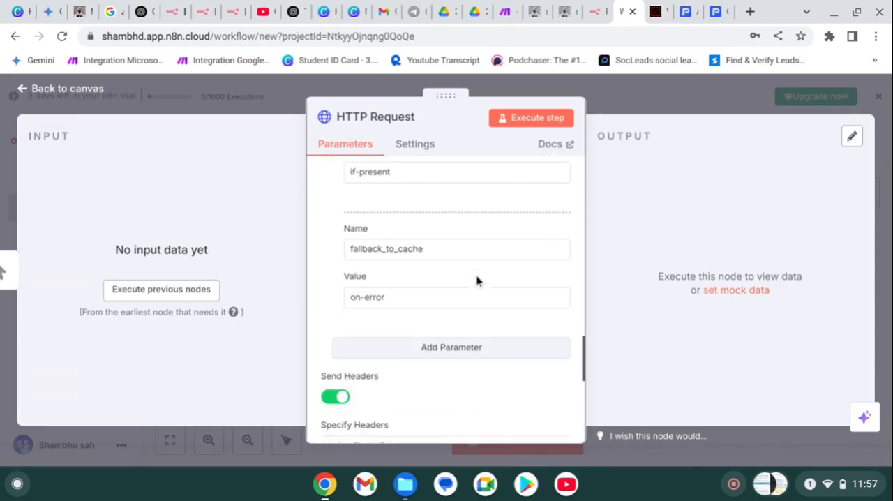
scroll(476, 280, "up", 1)
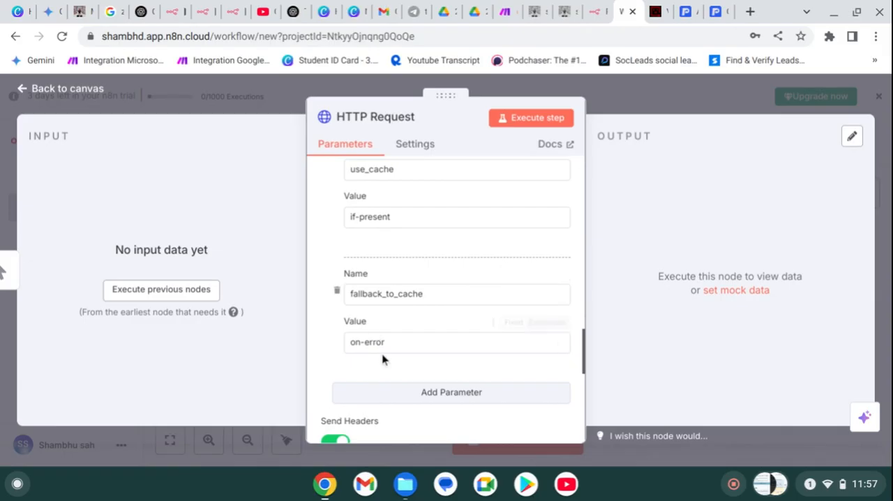
scroll(384, 359, "down", 3)
scroll(384, 358, "up", 4)
scroll(383, 359, "down", 4)
scroll(382, 359, "down", 5)
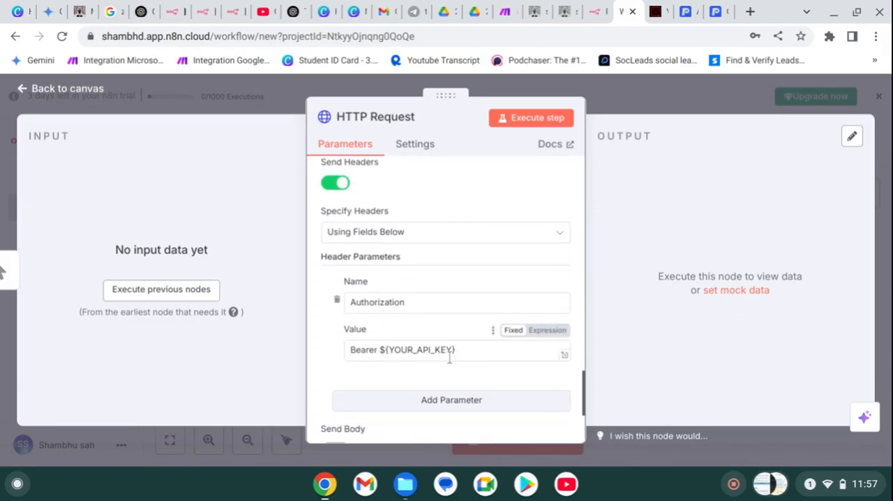
scroll(408, 323, "up", 1)
scroll(408, 322, "up", 10)
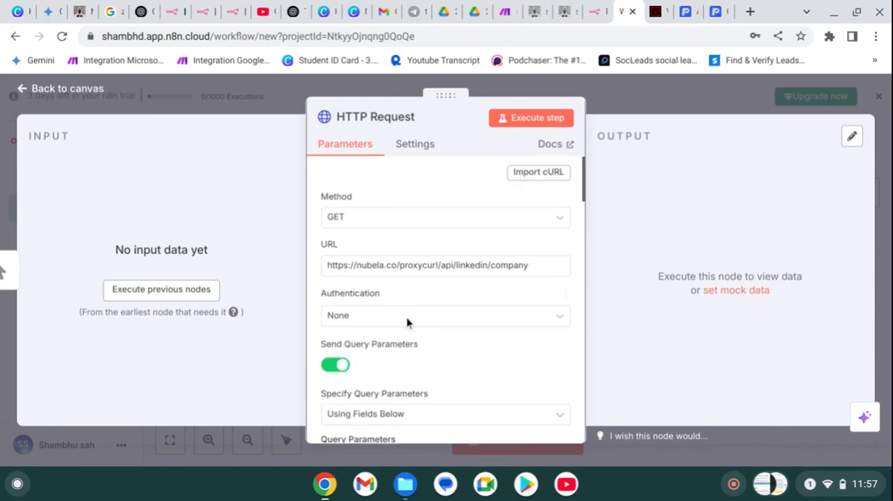
- Delete the imported Authorization header parameter from the HTTP Request node and execute the node
scroll(408, 322, "down", 12)
scroll(407, 323, "down", 1)
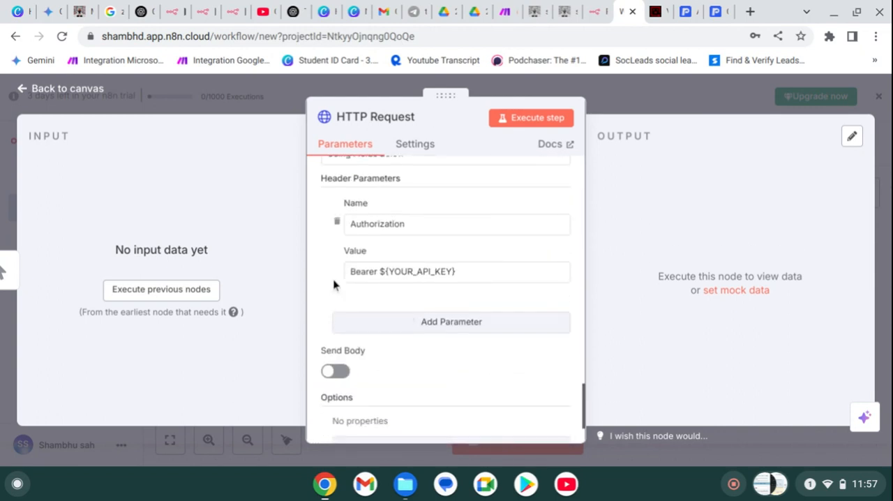
left_click(335, 224)
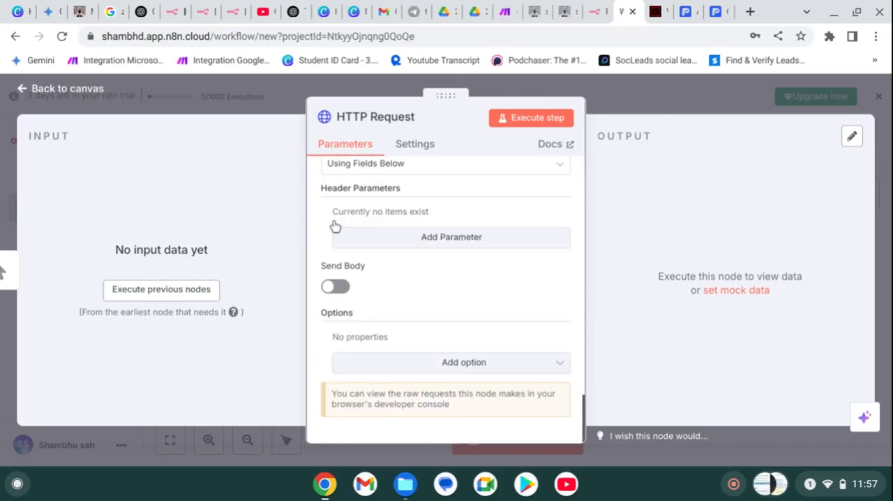
left_click(528, 131)
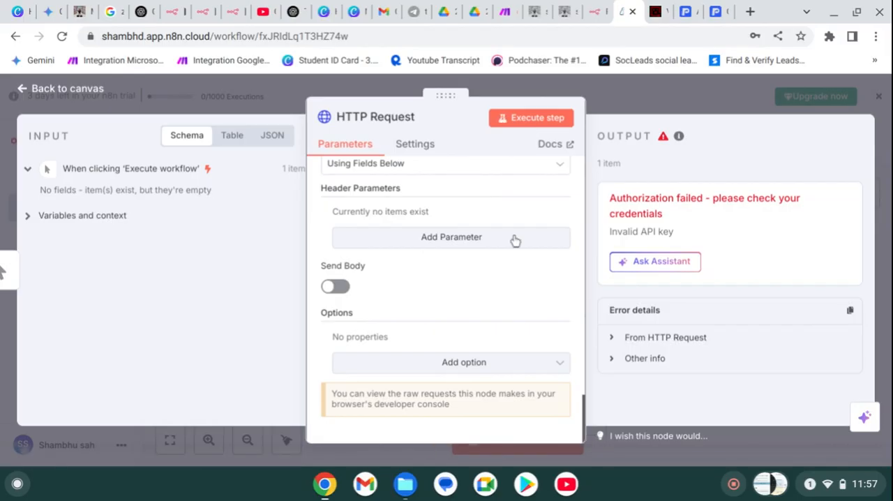
- Set the node's authentication to Generic Credential Type with Header Auth as the generic auth type, and execute the node again
scroll(515, 241, "up", 8)
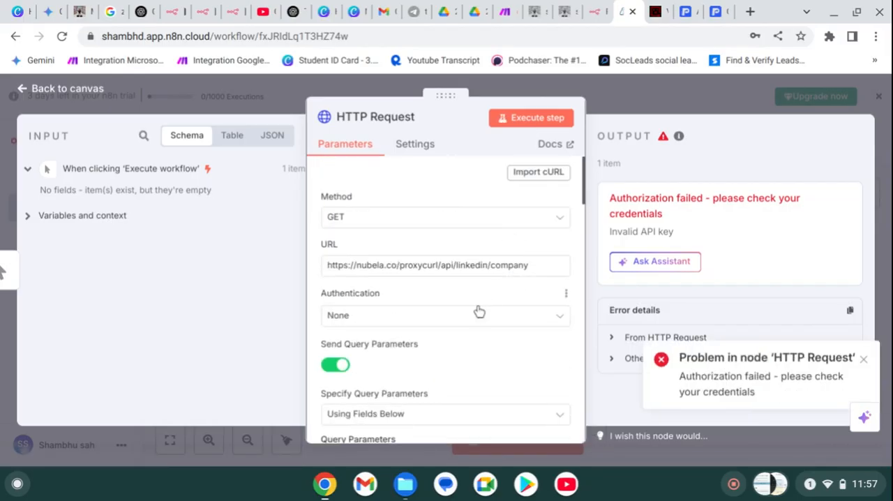
left_click(479, 312)
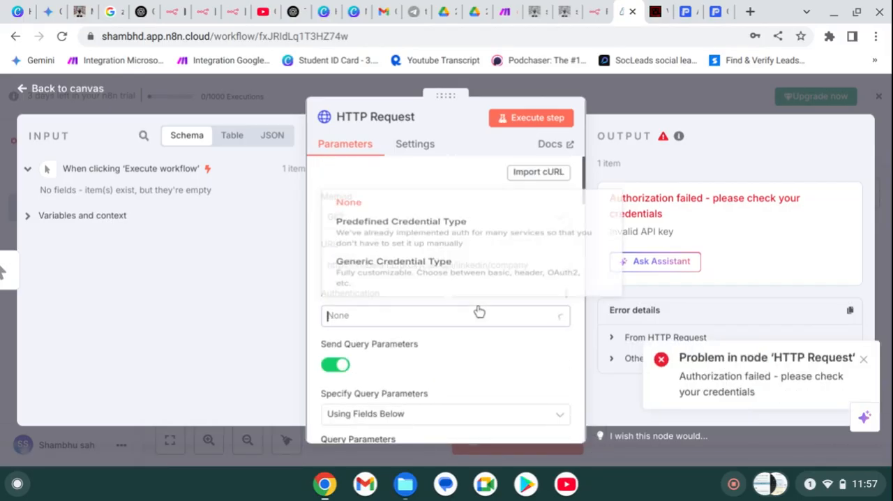
left_click(466, 263)
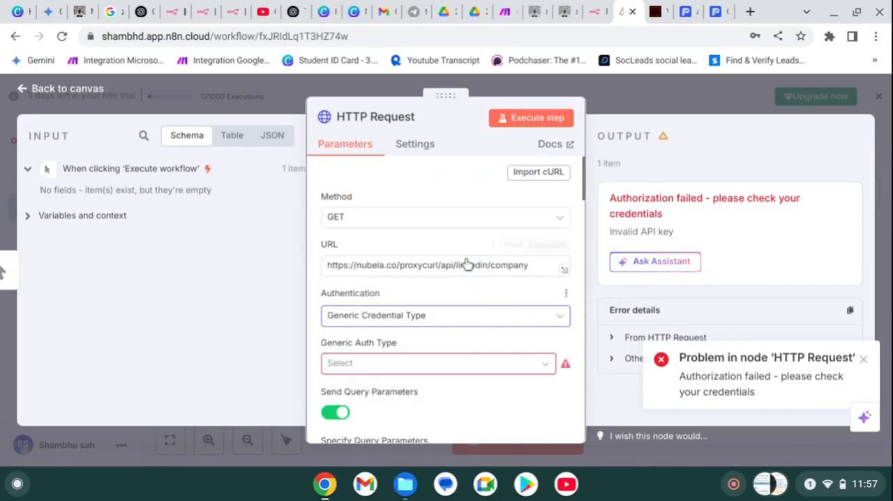
left_click(433, 365)
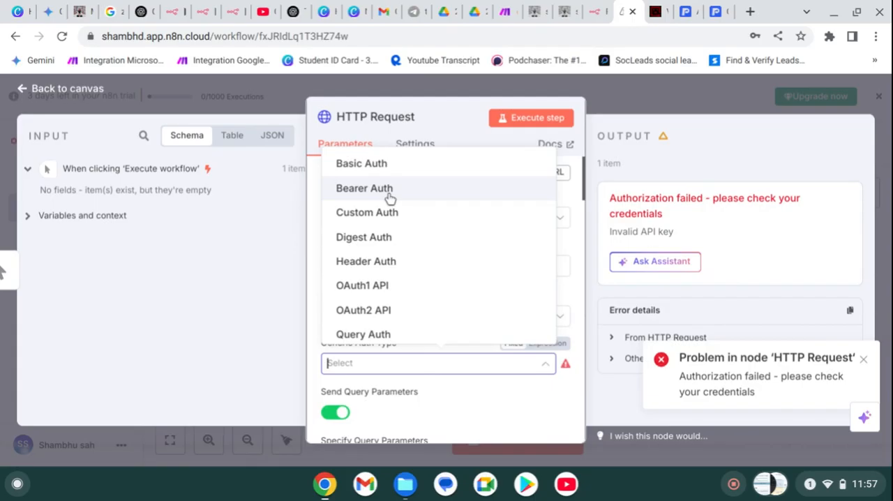
left_click(369, 269)
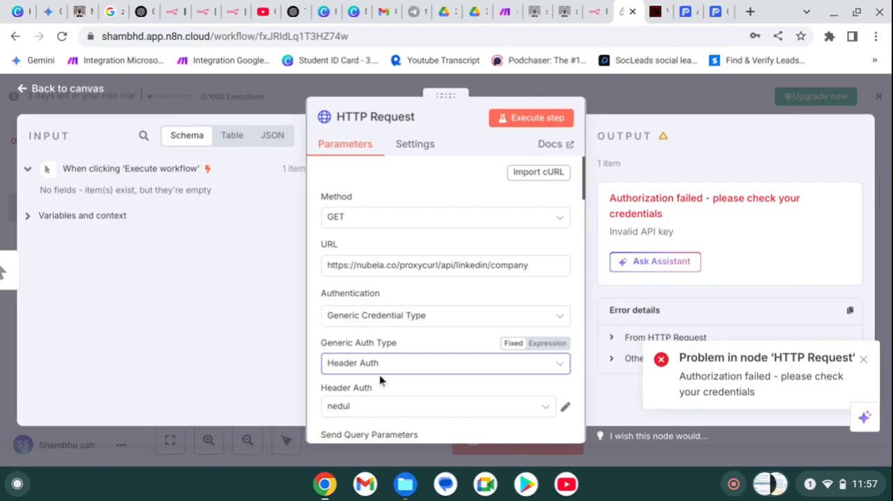
scroll(378, 377, "down", 1)
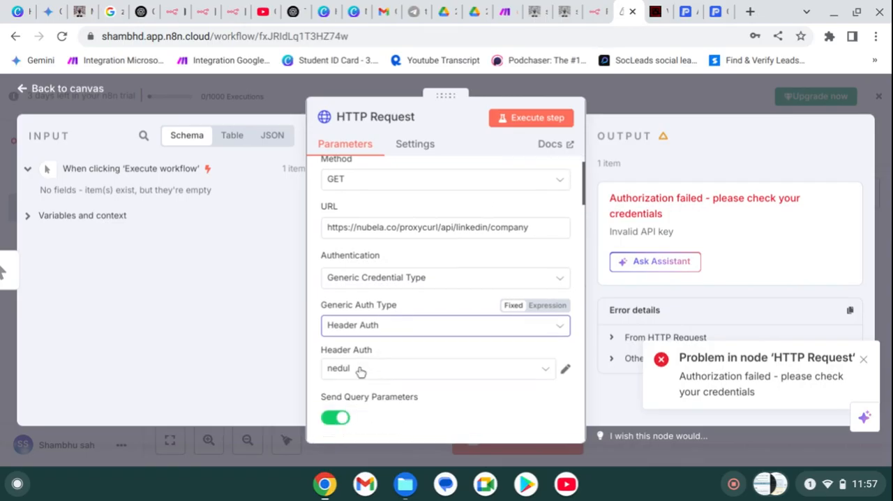
left_click(531, 132)
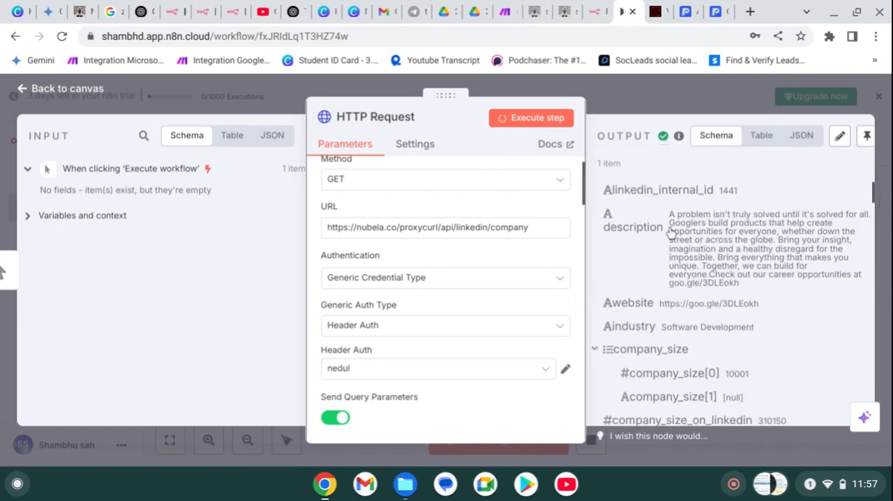
- Look through the HTTP Request node's company profile output, including specialities, locations, similar companies and acquisitions, and return to the workflow canvas
scroll(709, 257, "down", 4)
scroll(709, 257, "down", 10)
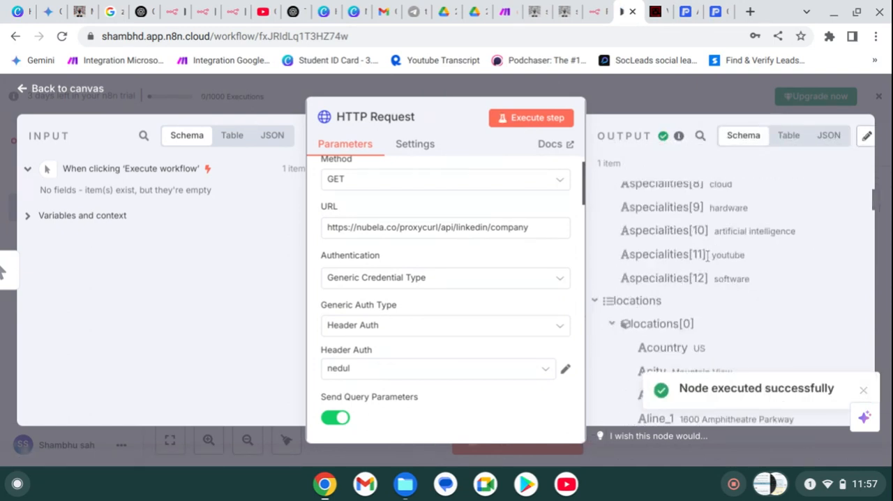
scroll(708, 257, "down", 20)
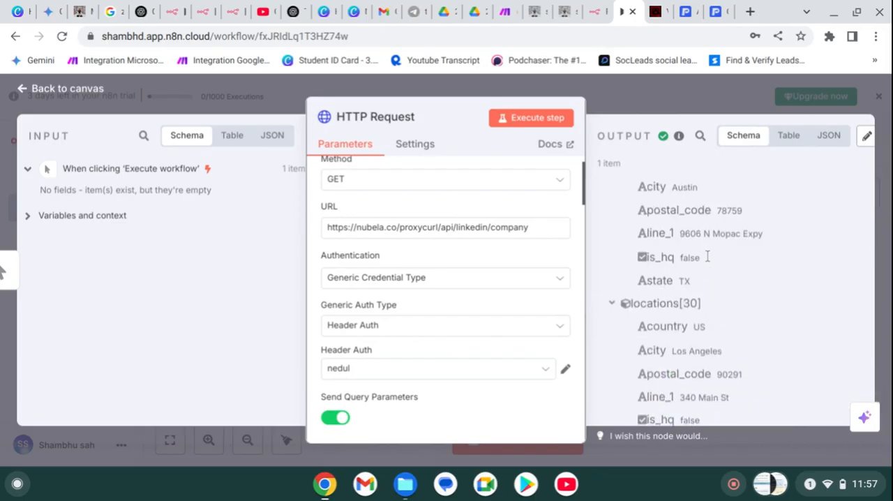
scroll(708, 257, "down", 8)
scroll(708, 256, "down", 10)
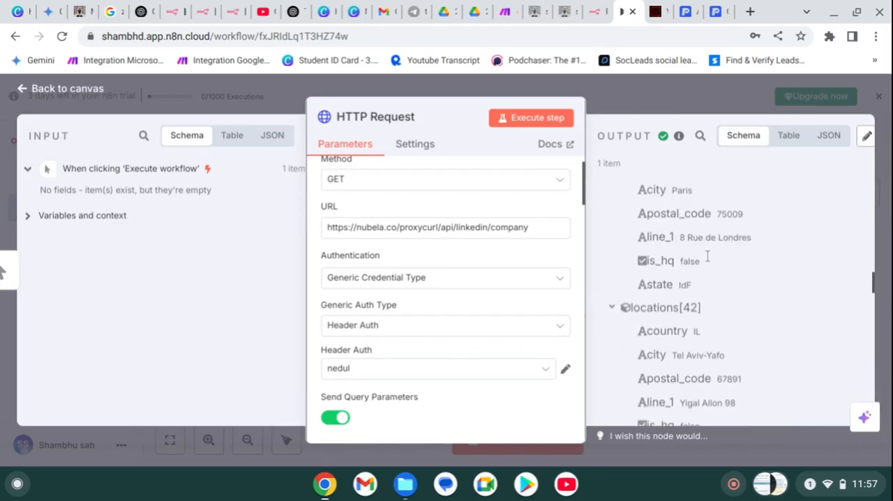
scroll(707, 256, "down", 15)
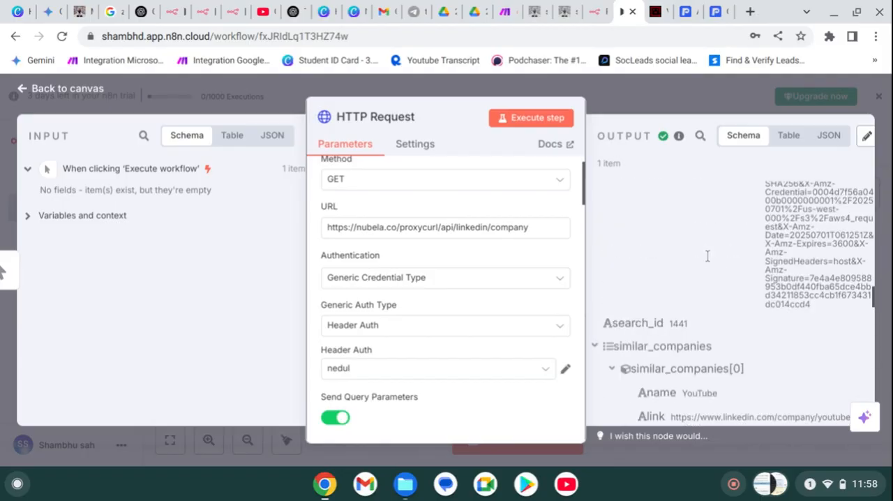
scroll(708, 257, "down", 12)
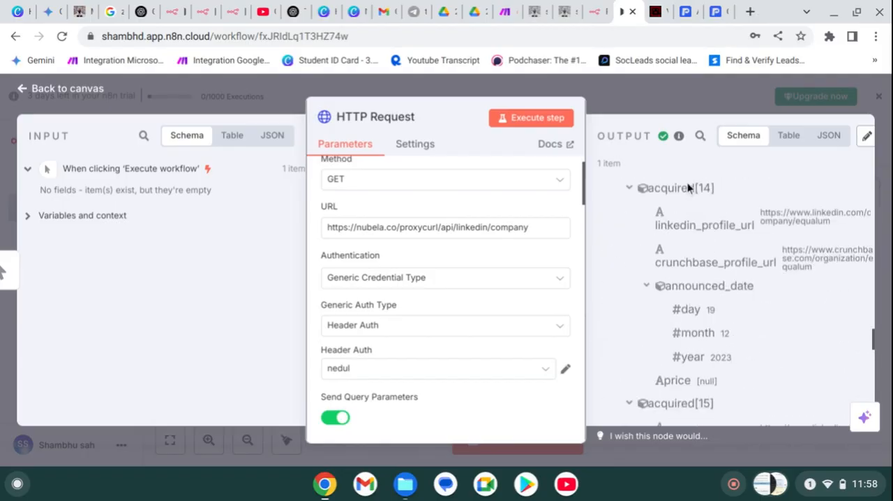
left_click(691, 113)
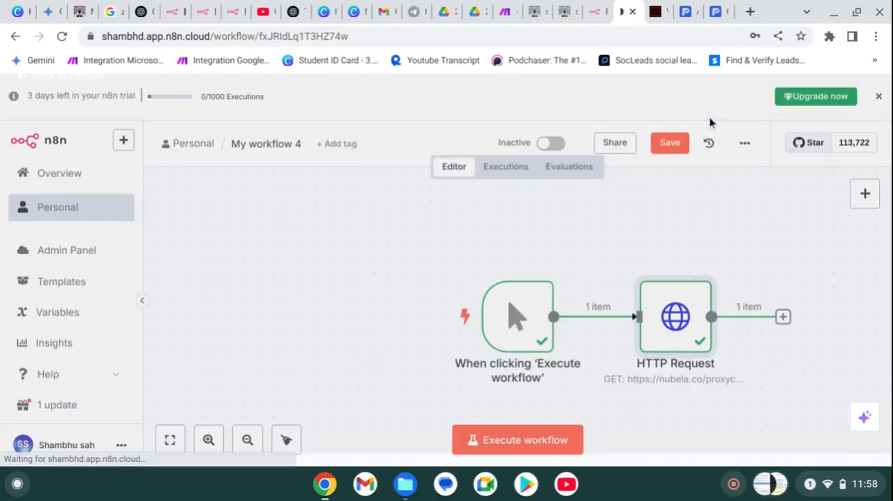